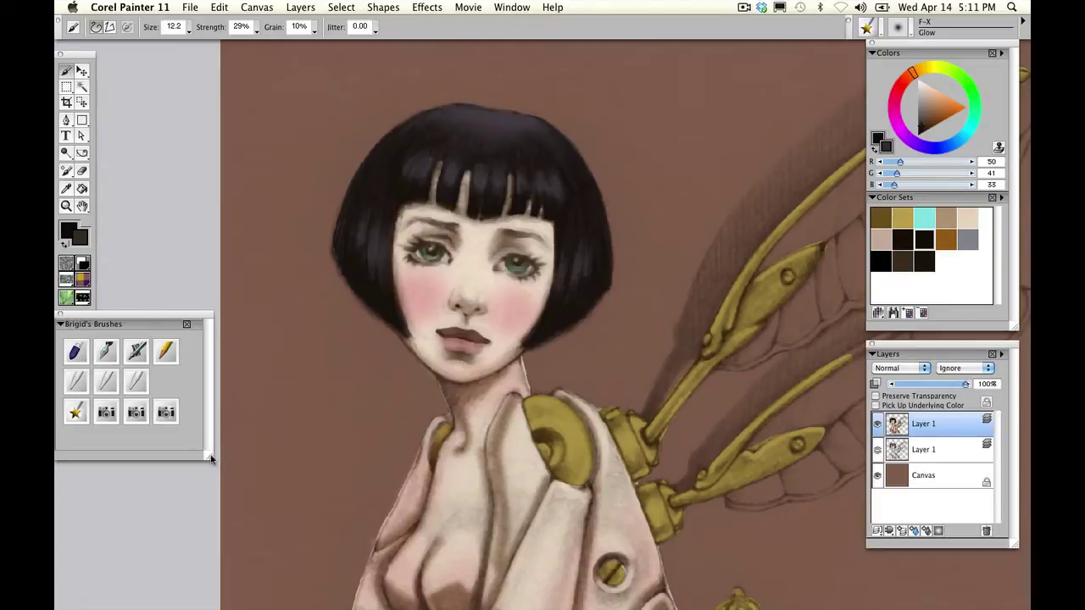
# - Select the F-X Glow brush for close-up work on the figure's face
pyautogui.click(66, 206)
pyautogui.click(498, 241)
pyautogui.click(500, 222)
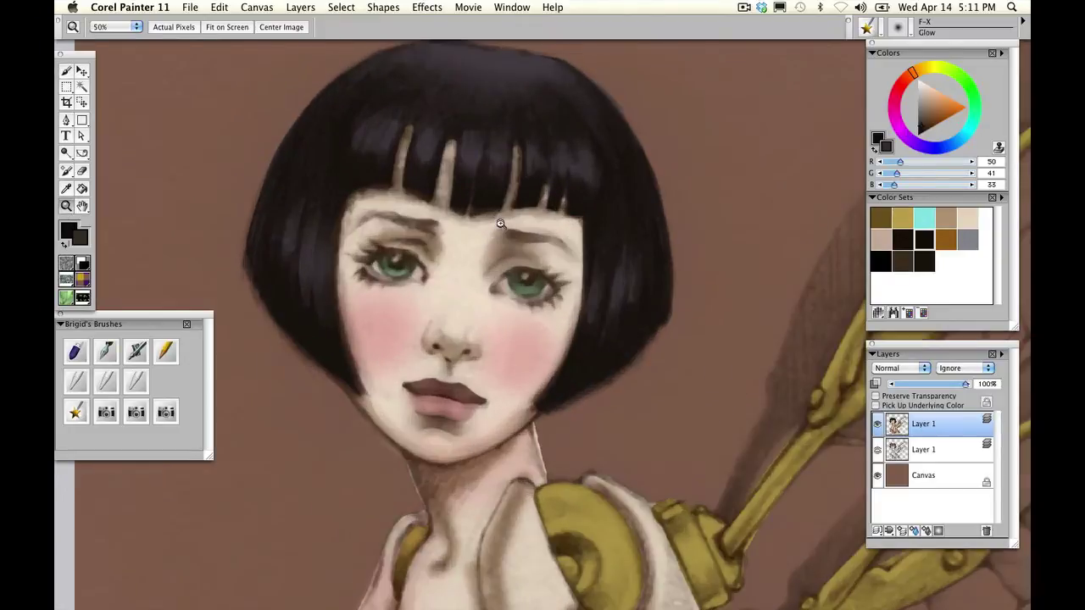
pyautogui.click(506, 222)
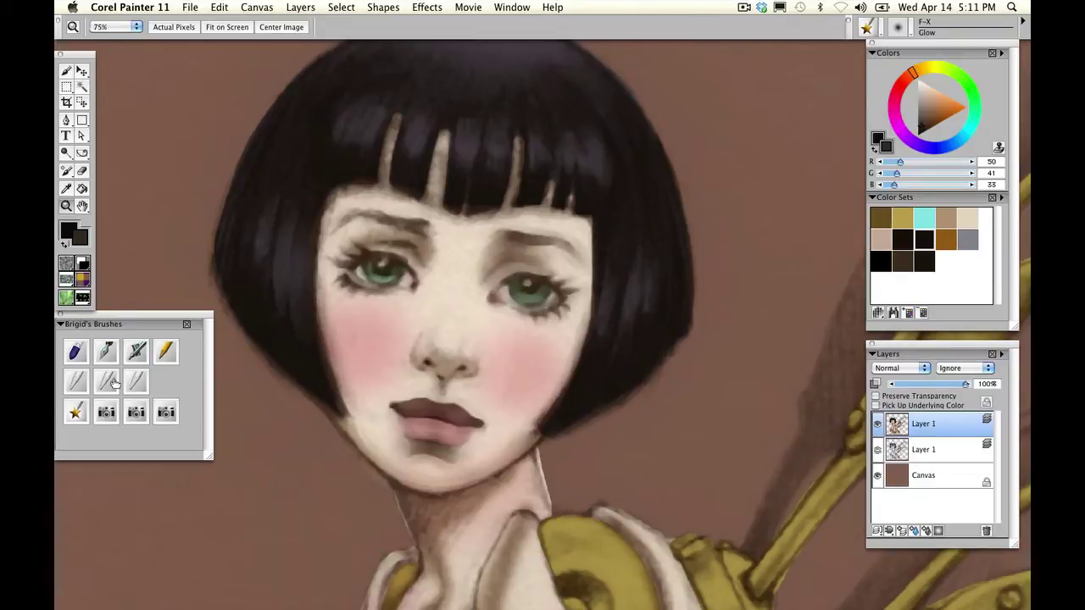
pyautogui.click(75, 412)
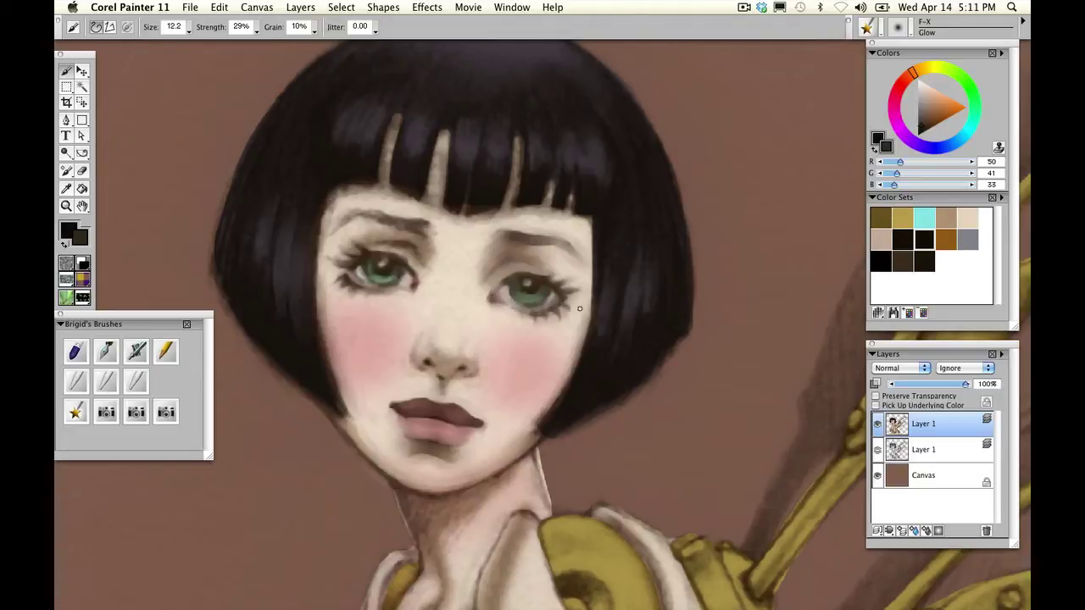
pyautogui.click(68, 206)
pyautogui.click(508, 245)
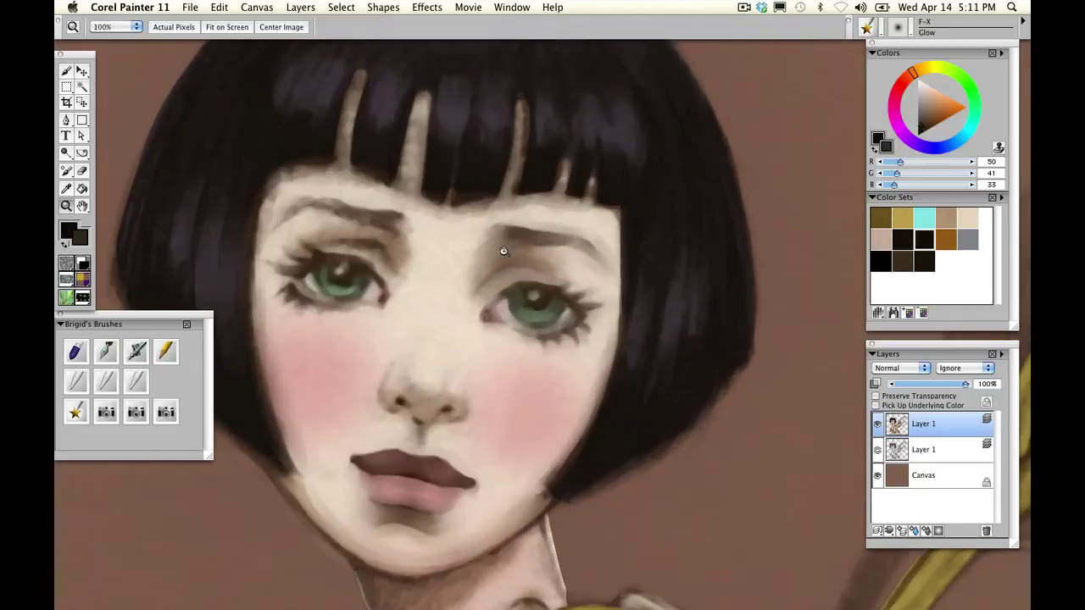
pyautogui.click(80, 407)
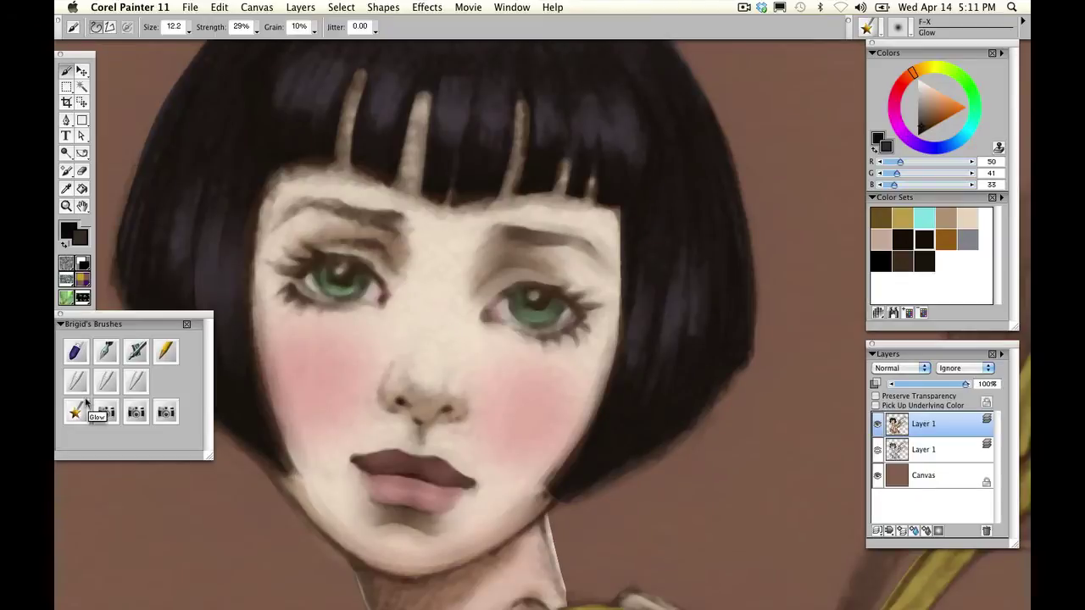
# - Set the glow color to dark green with RGB 16, 42, 20 and the brush strength to 23%
pyautogui.click(973, 95)
pyautogui.click(926, 128)
pyautogui.click(925, 129)
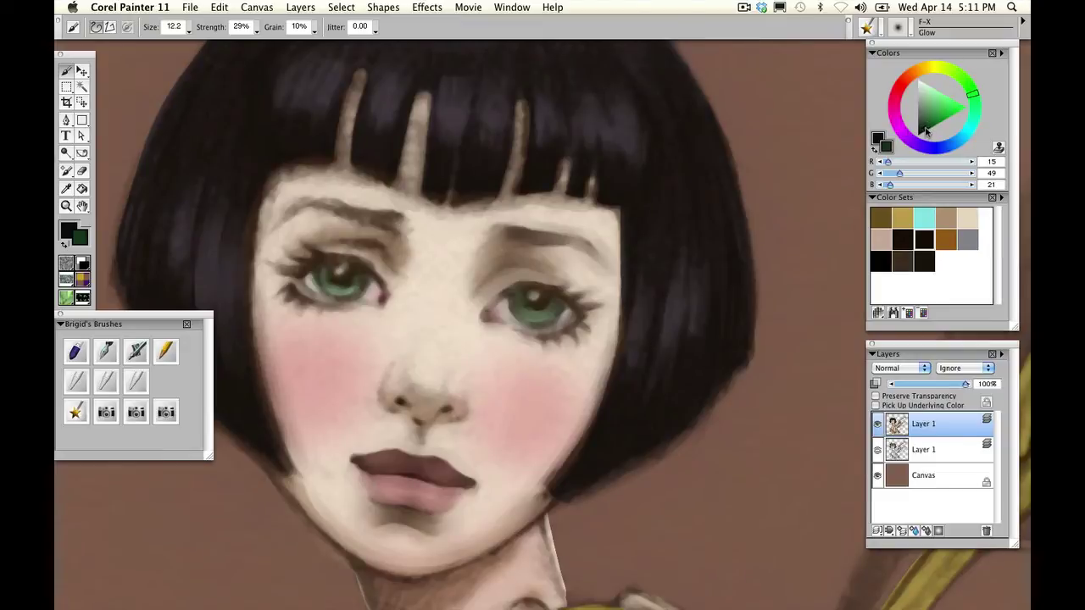
pyautogui.moveTo(924, 127); pyautogui.dragTo(916, 127)
pyautogui.moveTo(257, 34); pyautogui.dragTo(249, 39)
# - Paint a green glow over the iris and pupil highlight of the figure's left eye with the Glow brush
pyautogui.click(67, 208)
pyautogui.click(587, 304)
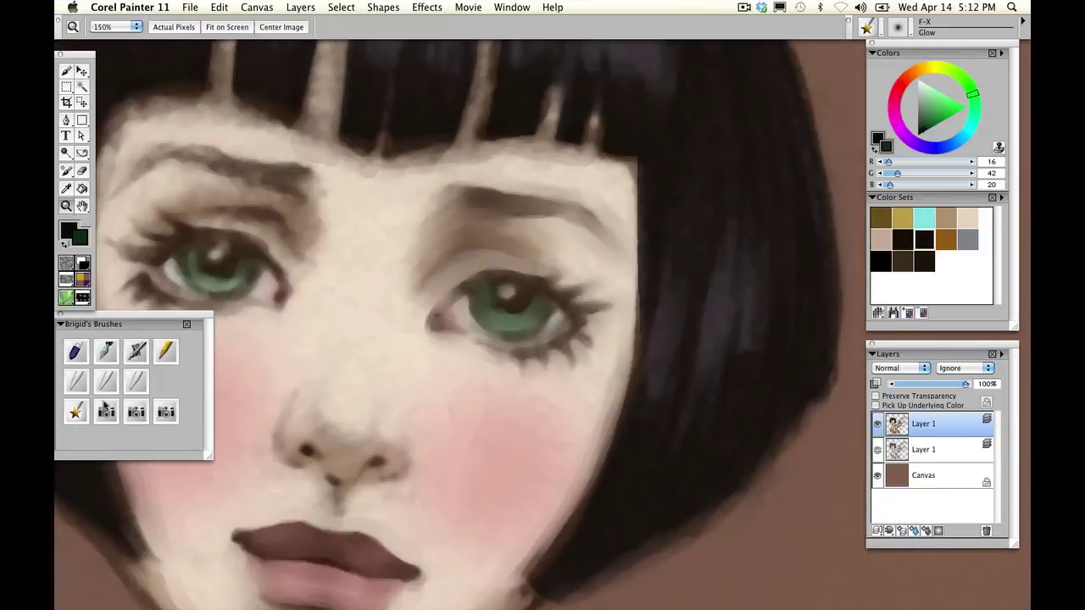
pyautogui.click(76, 412)
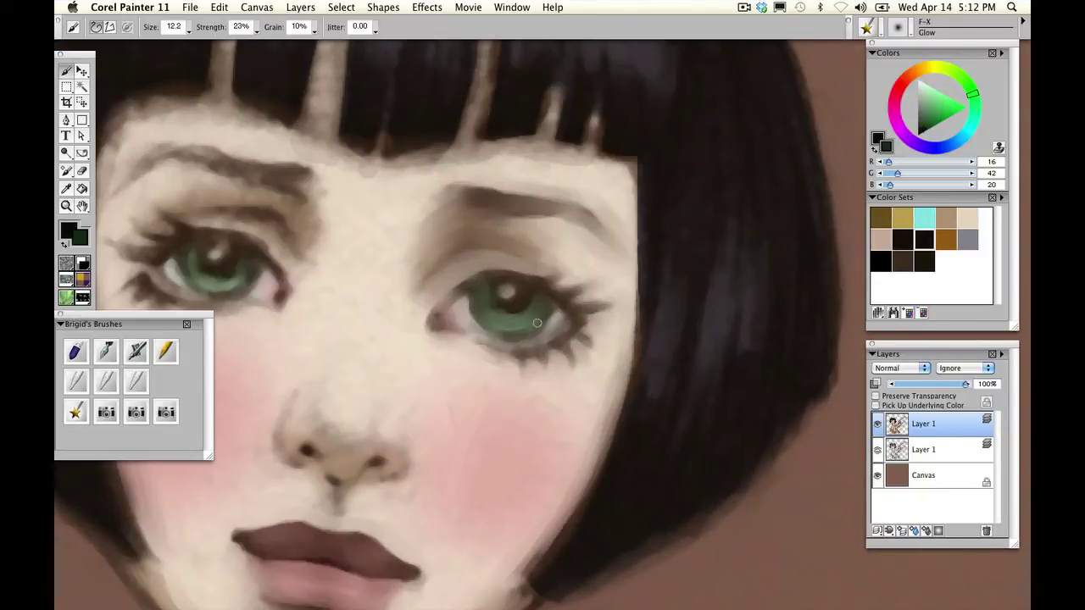
pyautogui.moveTo(509, 322)
pyautogui.mouseDown()
pyautogui.moveTo(515, 324)
pyautogui.moveTo(538, 304)
pyautogui.moveTo(519, 322)
pyautogui.moveTo(533, 307)
pyautogui.moveTo(529, 321)
pyautogui.moveTo(535, 309)
pyautogui.moveTo(499, 322)
pyautogui.moveTo(488, 283)
pyautogui.mouseUp()
pyautogui.moveTo(511, 294)
pyautogui.mouseDown()
pyautogui.moveTo(484, 302)
pyautogui.moveTo(484, 291)
pyautogui.moveTo(497, 320)
pyautogui.moveTo(487, 315)
pyautogui.moveTo(516, 318)
pyautogui.mouseUp()
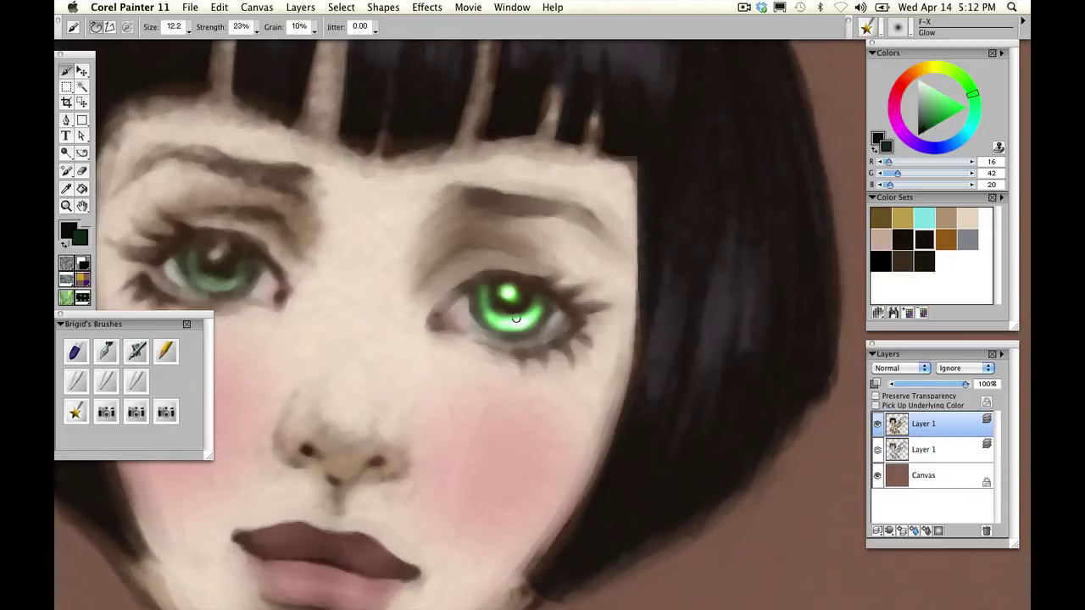
# - Touch up the area around the glowing eye's highlight with the Round Oil Pastel 10 brush at size 3.4
pyautogui.click(75, 353)
pyautogui.click(190, 10)
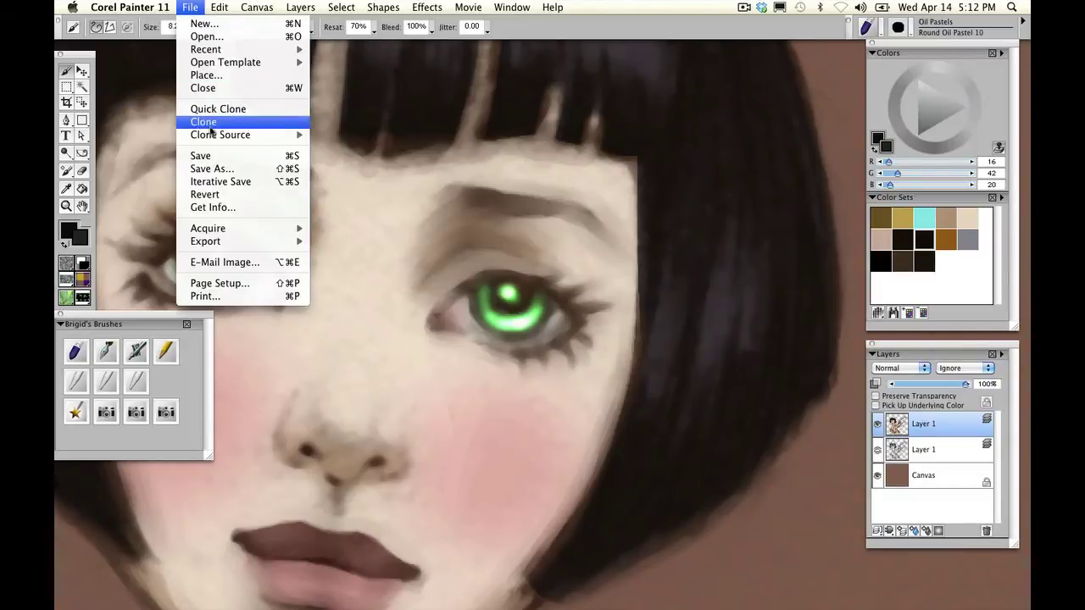
pyautogui.moveTo(216, 133)
pyautogui.click(382, 144)
pyautogui.moveTo(189, 33); pyautogui.dragTo(172, 26)
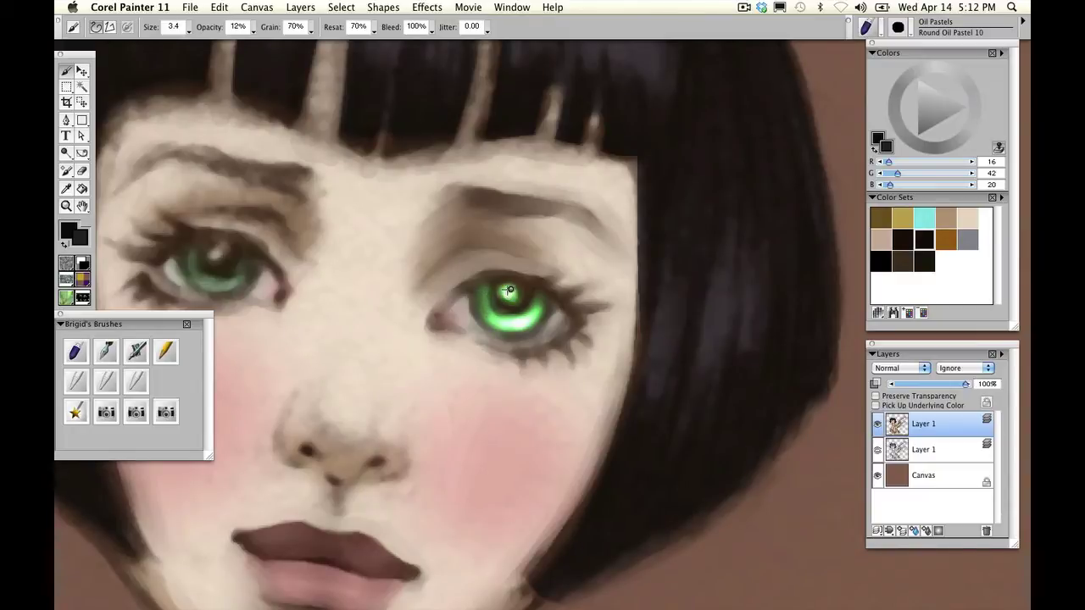
pyautogui.click(508, 291)
# - Darken the glowing iris around its highlight with the Burn brush, undoing the overly strong stroke and lowering the opacity to 2%
pyautogui.click(132, 413)
pyautogui.moveTo(487, 288); pyautogui.dragTo(481, 310)
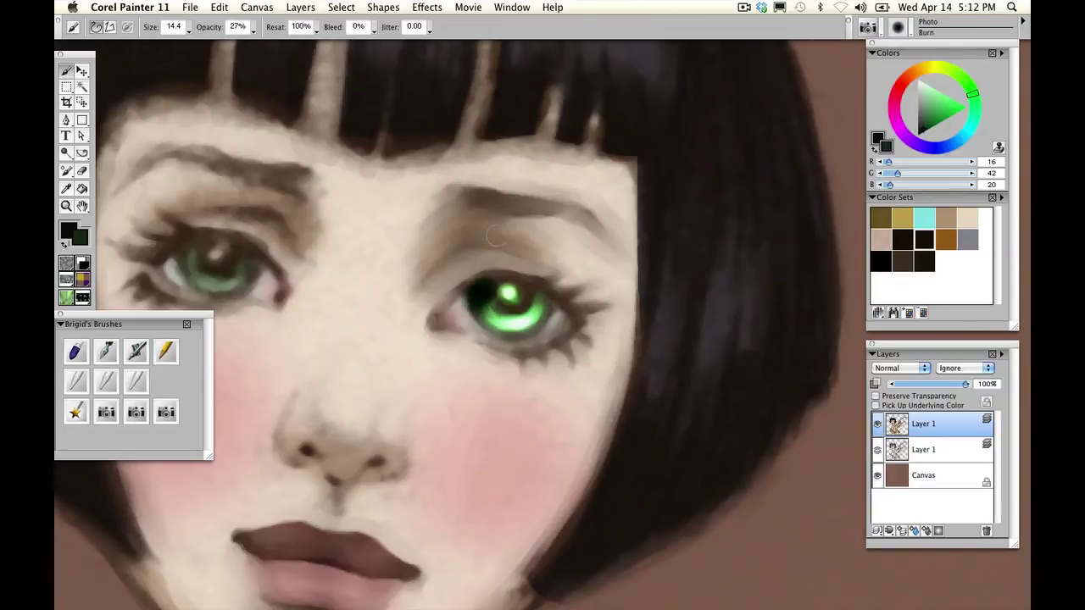
pyautogui.click(210, 8)
pyautogui.click(227, 24)
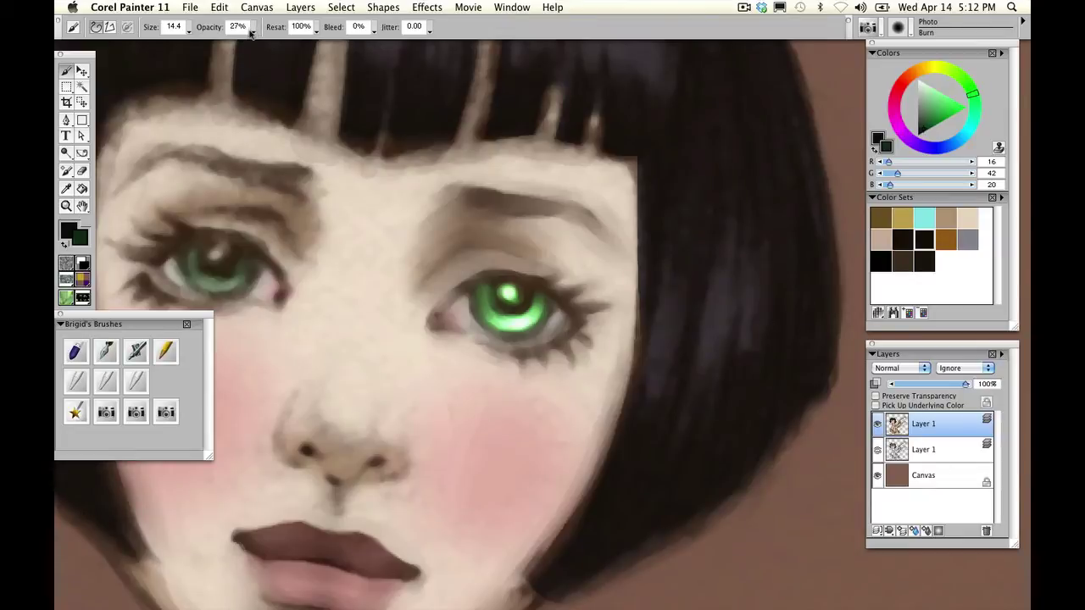
pyautogui.click(253, 31)
pyautogui.moveTo(244, 41); pyautogui.dragTo(231, 47)
pyautogui.moveTo(492, 288)
pyautogui.mouseDown()
pyautogui.moveTo(522, 303)
pyautogui.moveTo(473, 288)
pyautogui.moveTo(537, 293)
pyautogui.moveTo(522, 283)
pyautogui.moveTo(477, 287)
pyautogui.moveTo(479, 307)
pyautogui.moveTo(509, 331)
pyautogui.mouseUp()
pyautogui.click(74, 351)
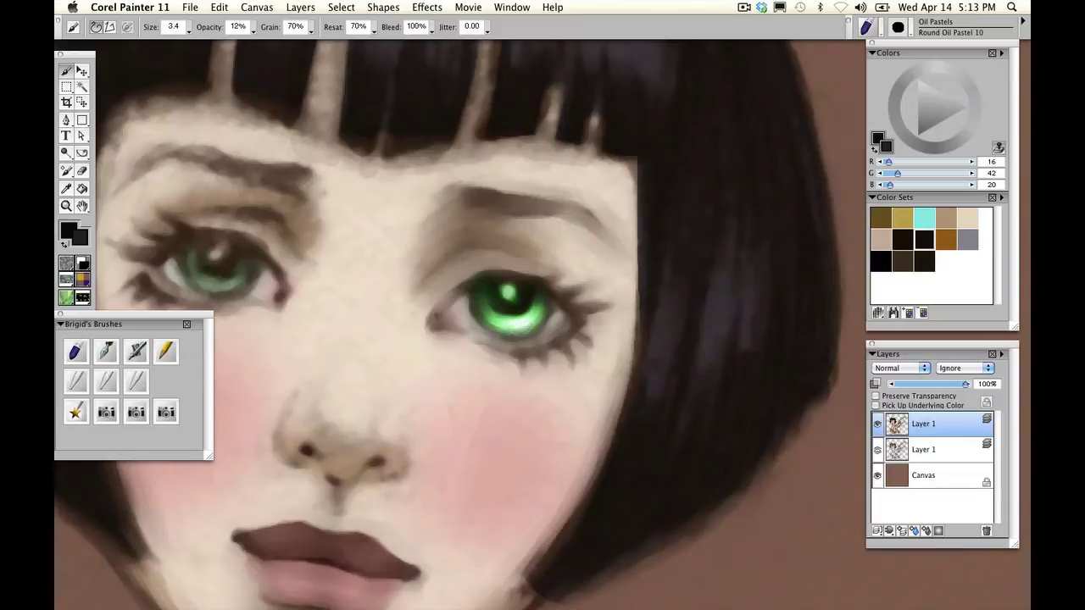
# - Deepen the iris edges and inner corner of the green eye with the Burn brush at size 6.9 and 4% opacity
pyautogui.click(136, 412)
pyautogui.click(250, 28)
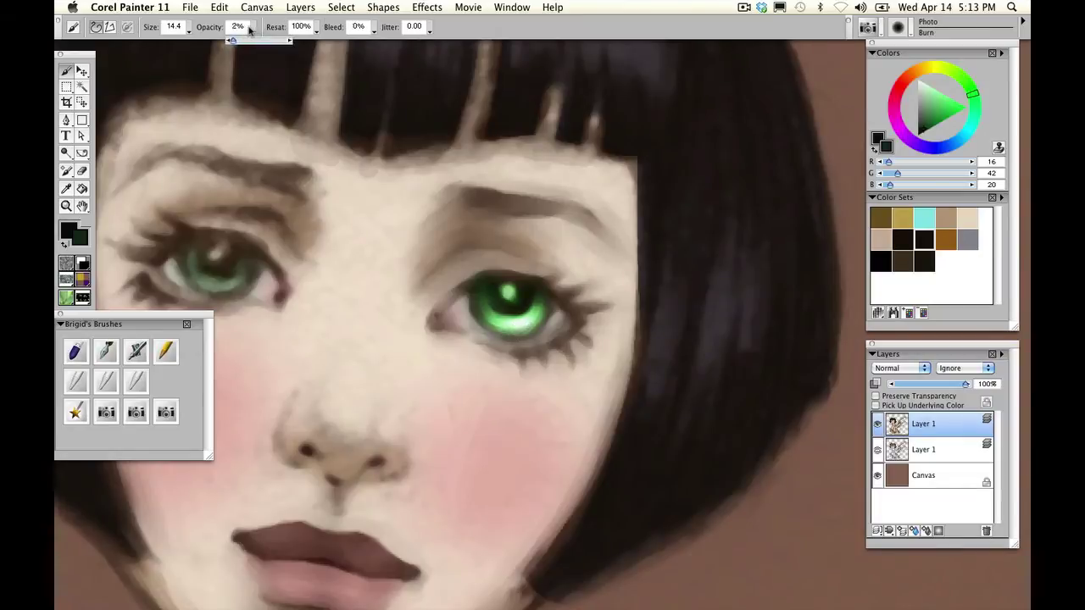
pyautogui.click(250, 30)
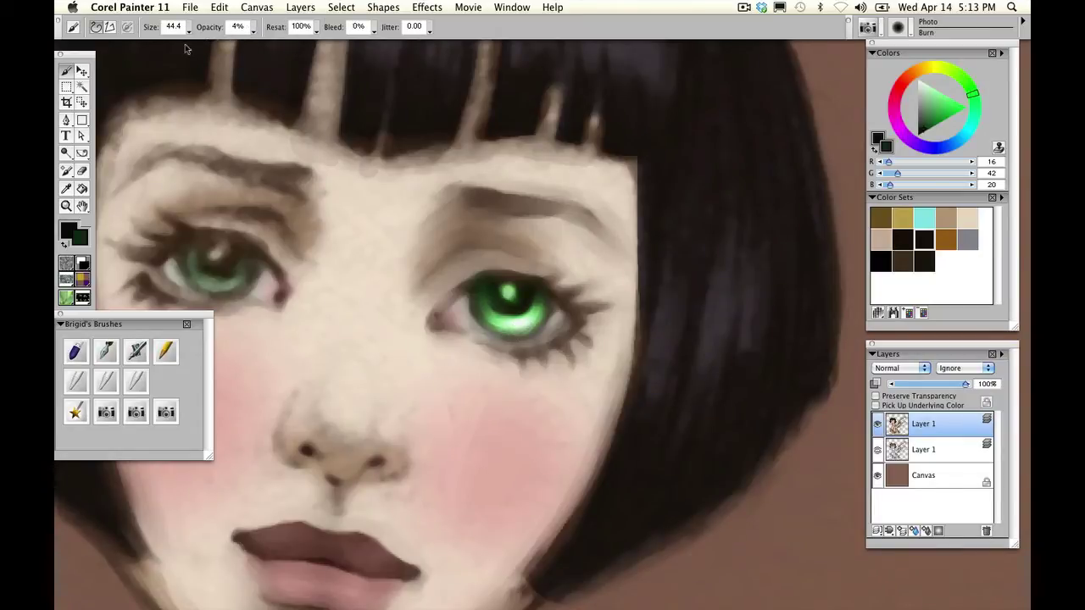
pyautogui.moveTo(188, 30); pyautogui.dragTo(161, 35)
pyautogui.moveTo(475, 293); pyautogui.dragTo(494, 324)
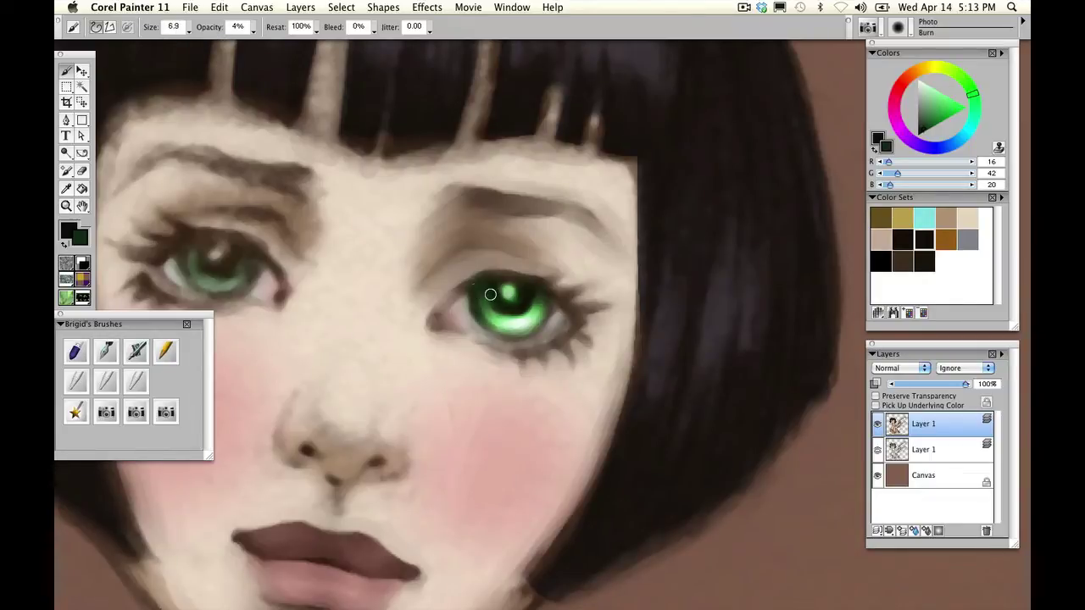
pyautogui.moveTo(463, 290); pyautogui.dragTo(441, 330)
pyautogui.moveTo(522, 306)
pyautogui.mouseDown()
pyautogui.moveTo(514, 298)
pyautogui.moveTo(548, 320)
pyautogui.moveTo(522, 333)
pyautogui.moveTo(536, 318)
pyautogui.mouseUp()
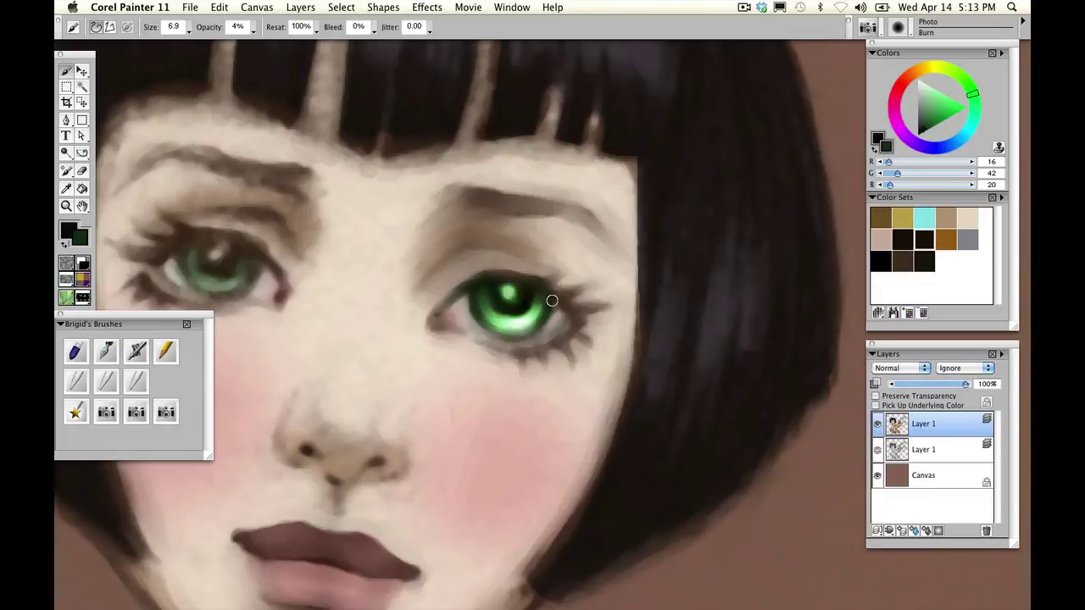
# - Brighten the small highlight in the green eye's pupil with the Glow brush
pyautogui.click(998, 148)
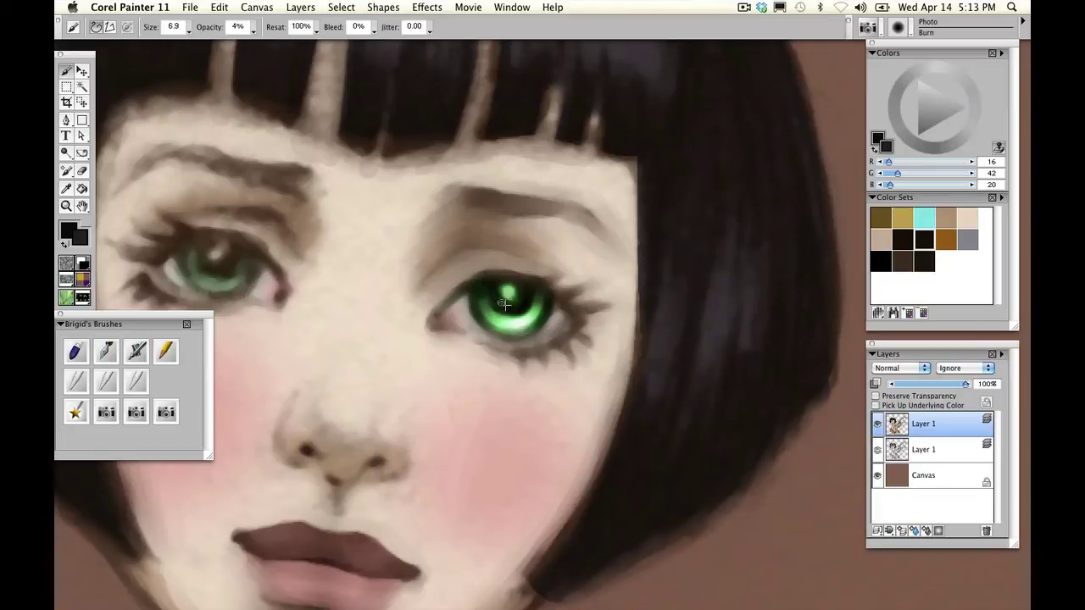
pyautogui.click(83, 413)
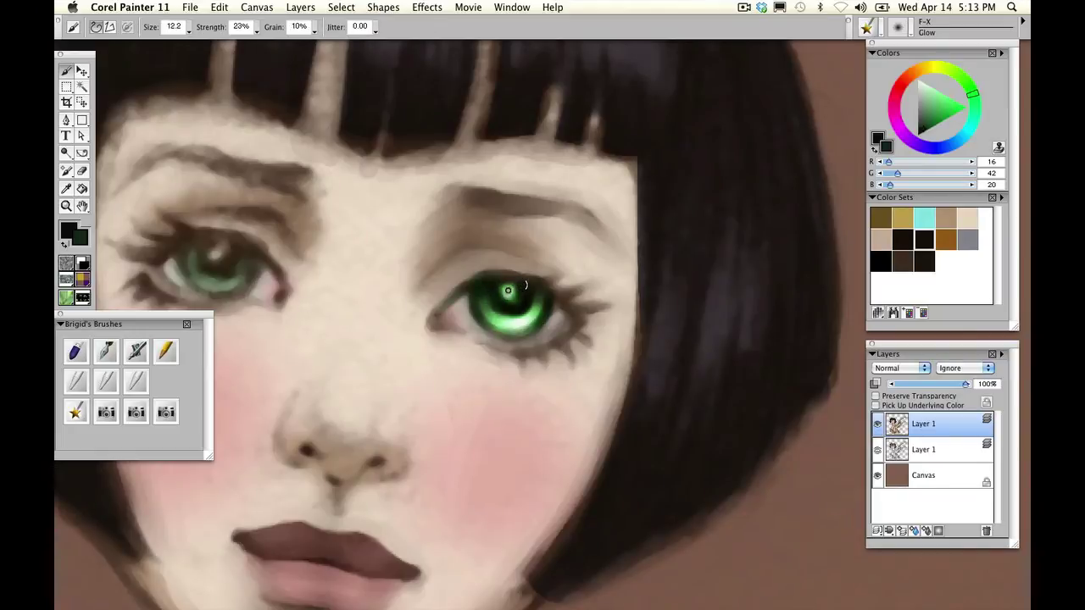
pyautogui.moveTo(509, 289); pyautogui.dragTo(508, 294)
# - Prepare the Glow brush with a dark brown, RGB 26, 19, 12, for highlighting the gold shoulder disc
pyautogui.click(66, 206)
pyautogui.click(227, 27)
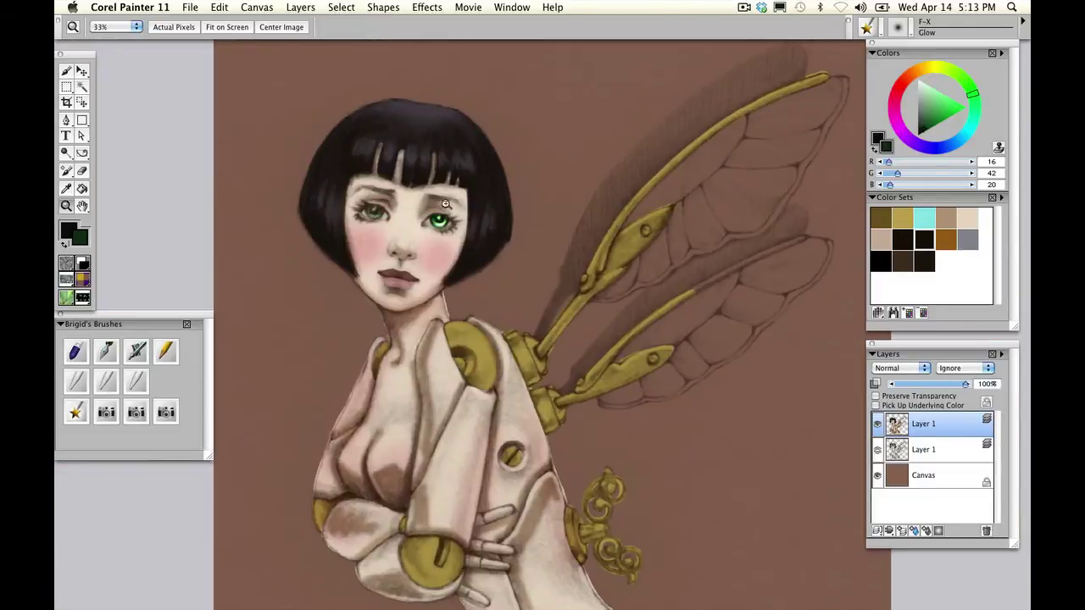
pyautogui.click(440, 200)
pyautogui.click(456, 212)
pyautogui.click(456, 209)
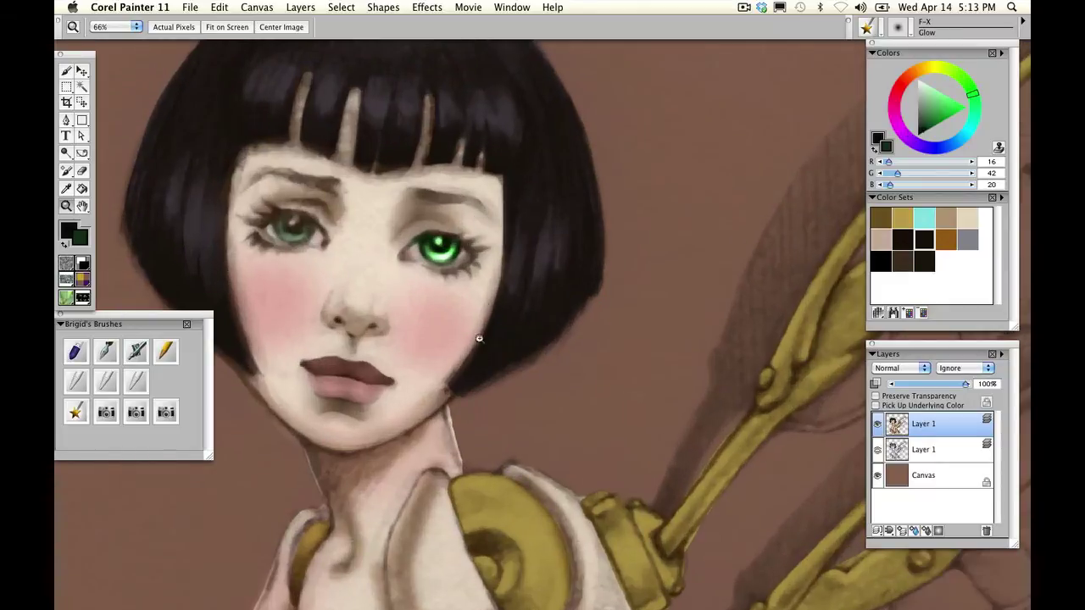
pyautogui.moveTo(552, 528); pyautogui.dragTo(521, 370)
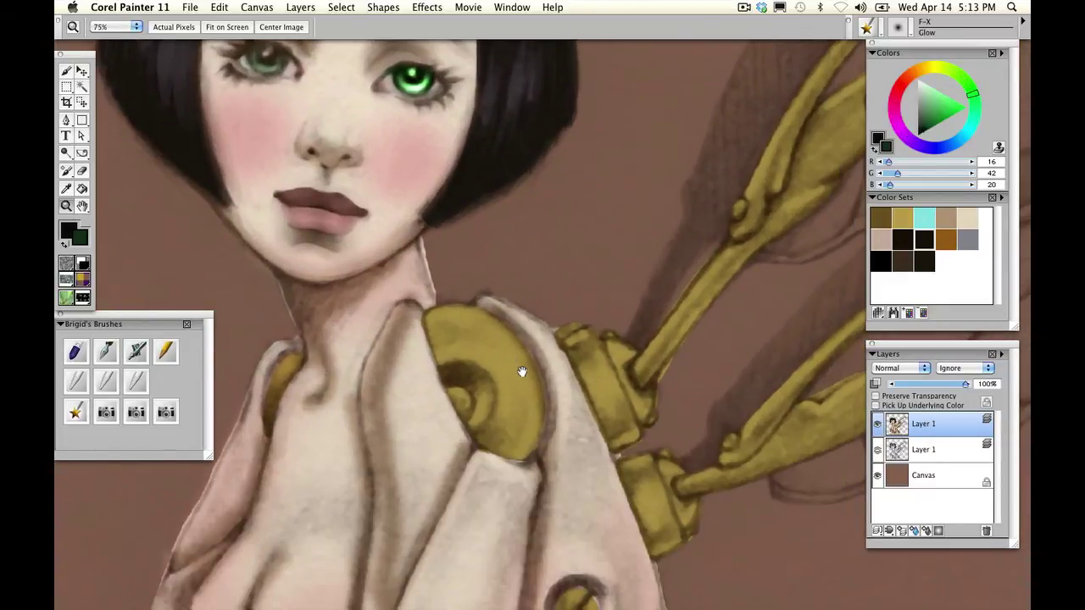
pyautogui.click(520, 419)
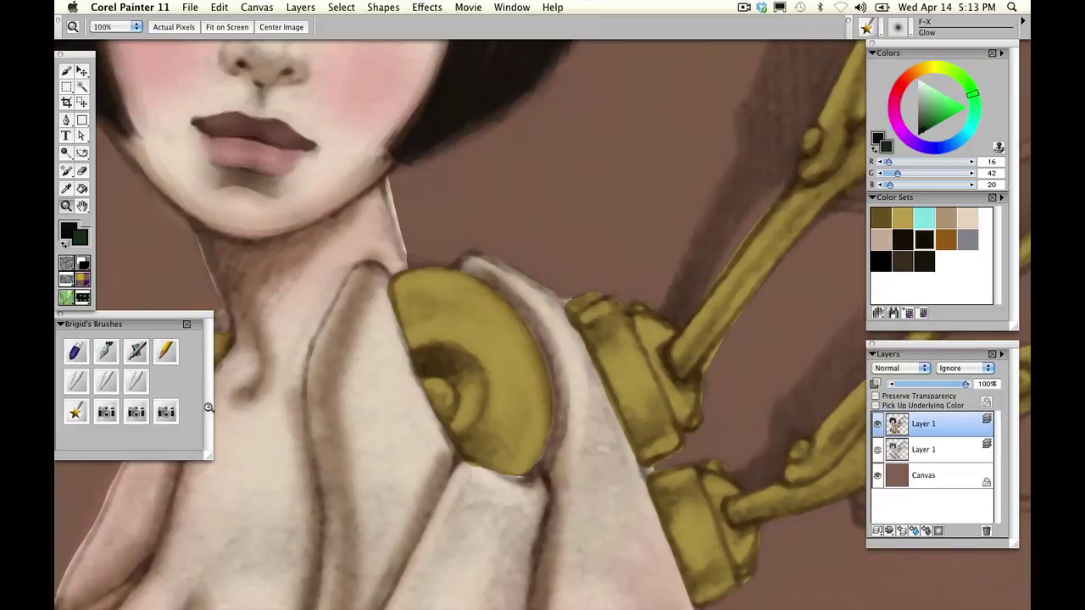
pyautogui.click(78, 411)
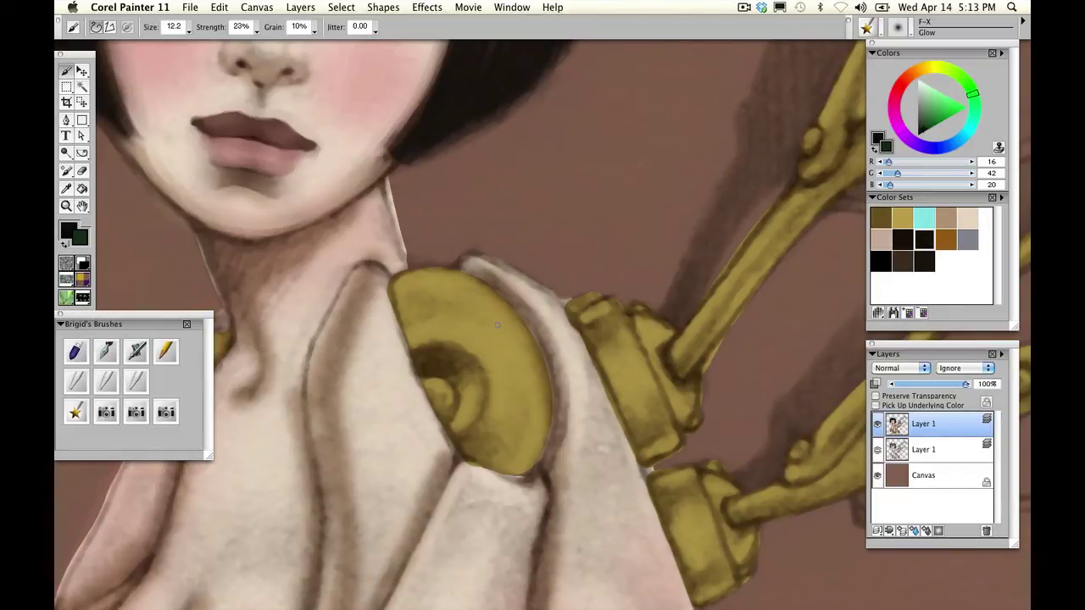
pyautogui.click(904, 86)
pyautogui.click(926, 263)
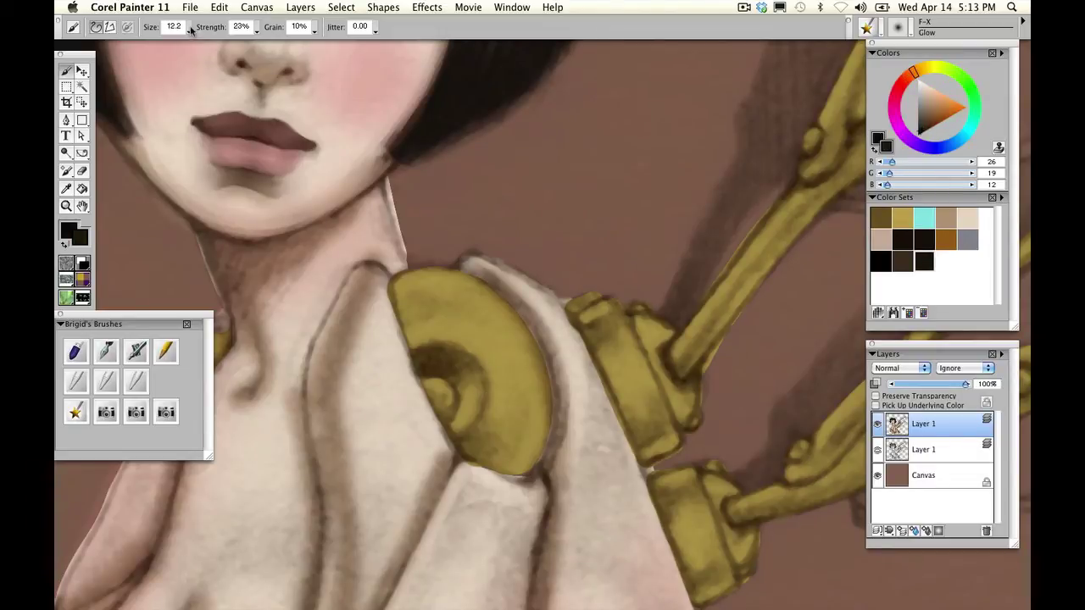
# - Paint golden glows along the shoulder disc's upper rim and raised center, using brush sizes 21.5 and 32.2
pyautogui.moveTo(191, 30); pyautogui.dragTo(194, 39)
pyautogui.moveTo(431, 283)
pyautogui.mouseDown()
pyautogui.moveTo(401, 289)
pyautogui.moveTo(458, 288)
pyautogui.moveTo(411, 280)
pyautogui.moveTo(481, 291)
pyautogui.moveTo(437, 281)
pyautogui.moveTo(505, 310)
pyautogui.moveTo(441, 280)
pyautogui.moveTo(518, 332)
pyautogui.moveTo(450, 285)
pyautogui.moveTo(489, 299)
pyautogui.mouseUp()
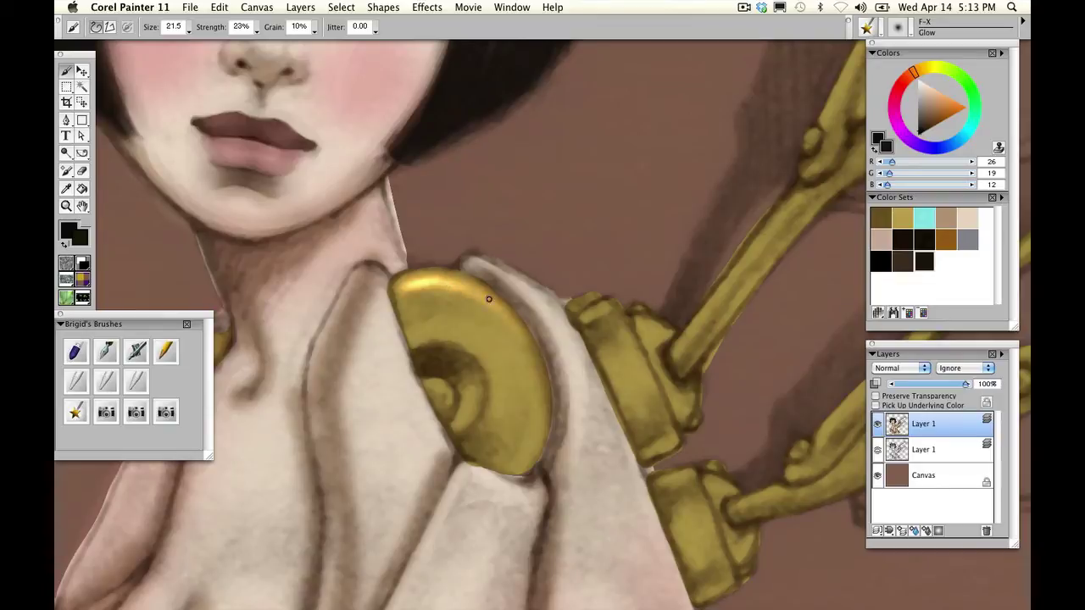
pyautogui.moveTo(188, 32); pyautogui.dragTo(198, 31)
pyautogui.moveTo(451, 293)
pyautogui.mouseDown()
pyautogui.moveTo(495, 297)
pyautogui.moveTo(471, 287)
pyautogui.mouseUp()
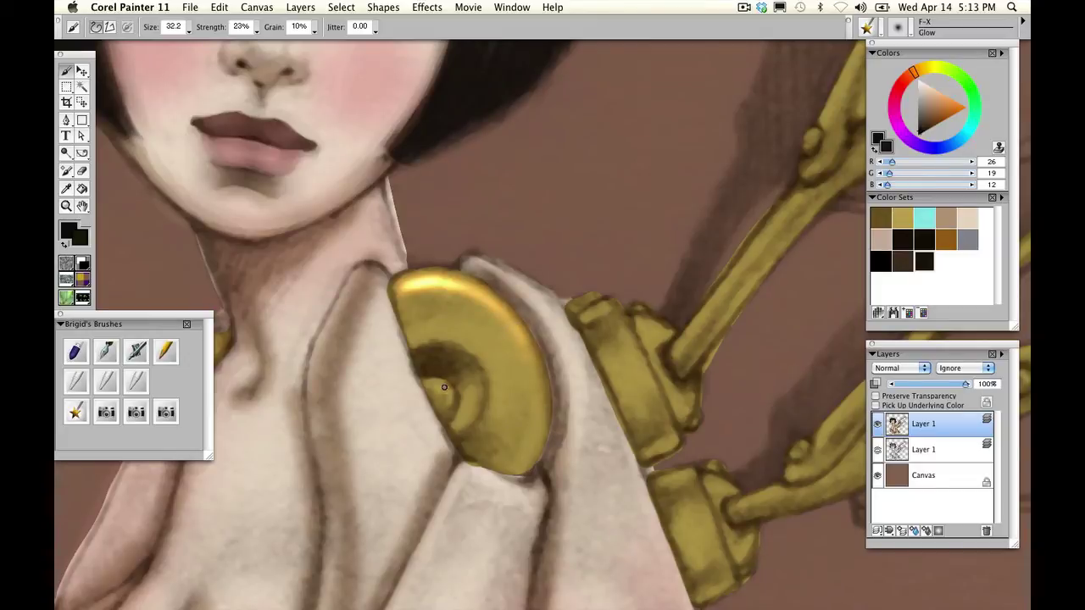
pyautogui.moveTo(436, 386)
pyautogui.mouseDown()
pyautogui.moveTo(453, 427)
pyautogui.moveTo(464, 388)
pyautogui.moveTo(467, 397)
pyautogui.moveTo(456, 433)
pyautogui.moveTo(466, 389)
pyautogui.moveTo(470, 400)
pyautogui.moveTo(457, 434)
pyautogui.moveTo(463, 378)
pyautogui.moveTo(468, 424)
pyautogui.moveTo(472, 388)
pyautogui.mouseUp()
# - Spread a broad golden glow over the shoulder disc's face with the brush at size 66.6 and 34% strength
pyautogui.moveTo(188, 28)
pyautogui.mouseDown()
pyautogui.moveTo(203, 60)
pyautogui.moveTo(222, 60)
pyautogui.mouseUp()
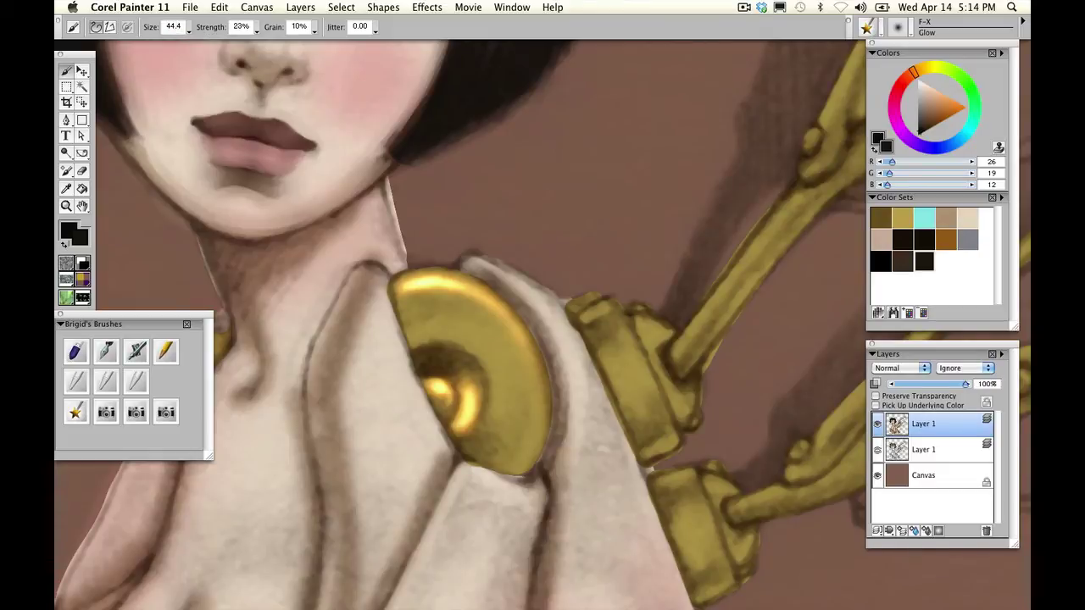
pyautogui.moveTo(256, 28); pyautogui.dragTo(273, 32)
pyautogui.moveTo(188, 28)
pyautogui.mouseDown()
pyautogui.moveTo(194, 51)
pyautogui.moveTo(197, 36)
pyautogui.mouseUp()
pyautogui.moveTo(431, 326)
pyautogui.mouseDown()
pyautogui.moveTo(498, 357)
pyautogui.moveTo(435, 327)
pyautogui.moveTo(413, 335)
pyautogui.moveTo(444, 321)
pyautogui.moveTo(485, 344)
pyautogui.moveTo(451, 337)
pyautogui.moveTo(538, 453)
pyautogui.moveTo(528, 371)
pyautogui.moveTo(533, 390)
pyautogui.moveTo(441, 274)
pyautogui.moveTo(402, 285)
pyautogui.moveTo(472, 295)
pyautogui.moveTo(421, 285)
pyautogui.mouseUp()
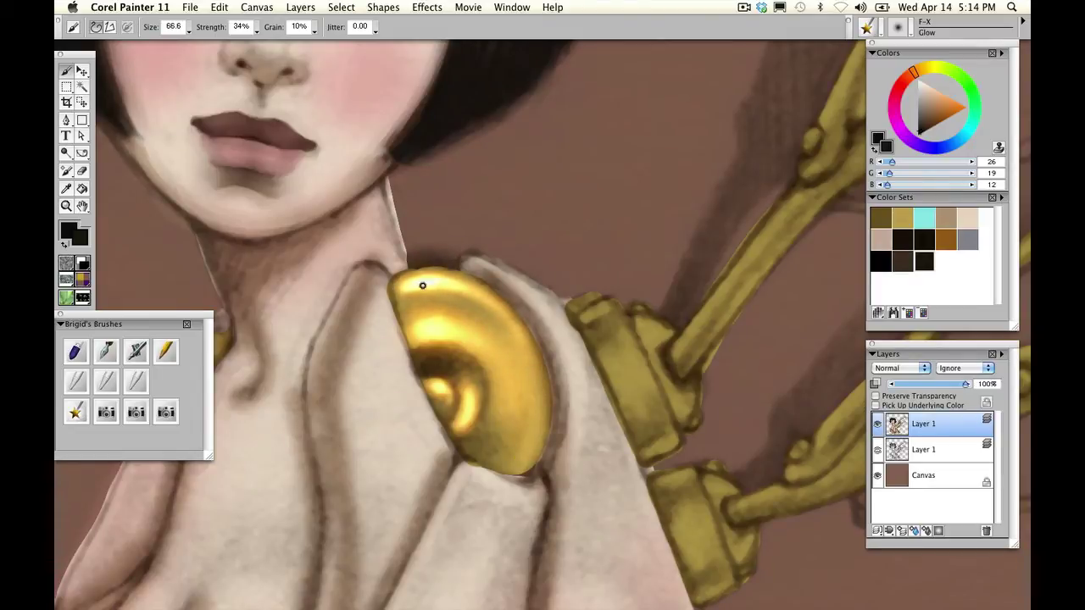
# - Undo the latest glow strokes along the shoulder disc's upper edge
pyautogui.click(218, 8)
pyautogui.click(261, 24)
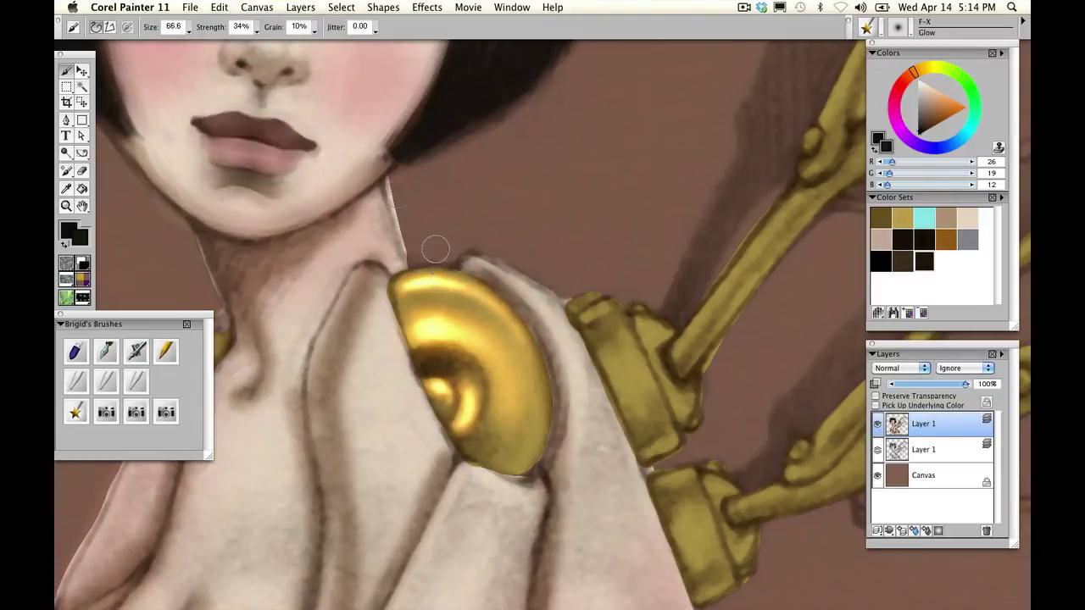
pyautogui.click(220, 8)
pyautogui.click(261, 24)
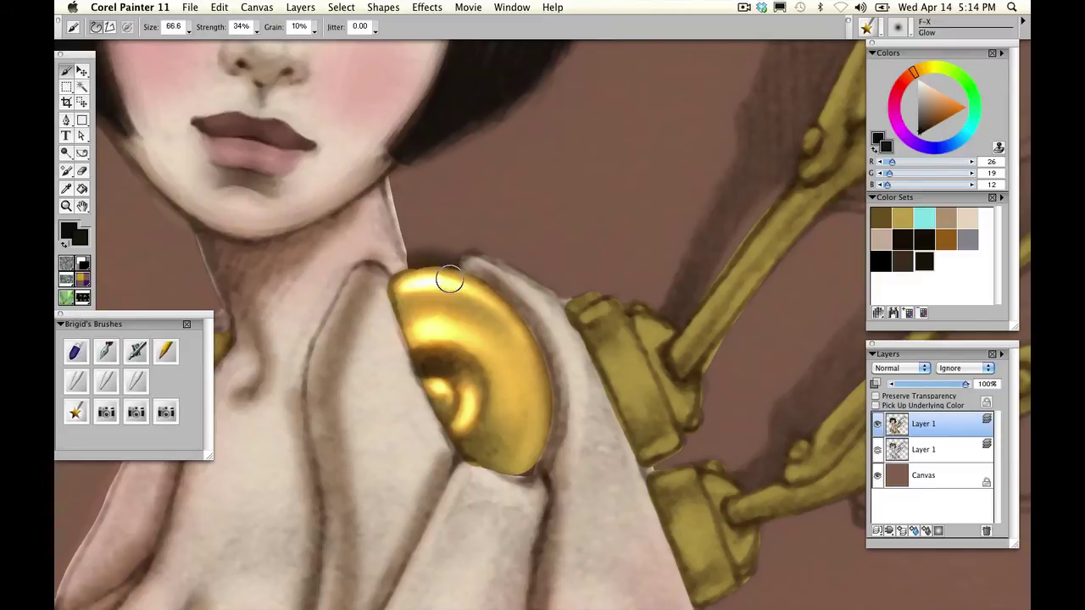
pyautogui.click(220, 8)
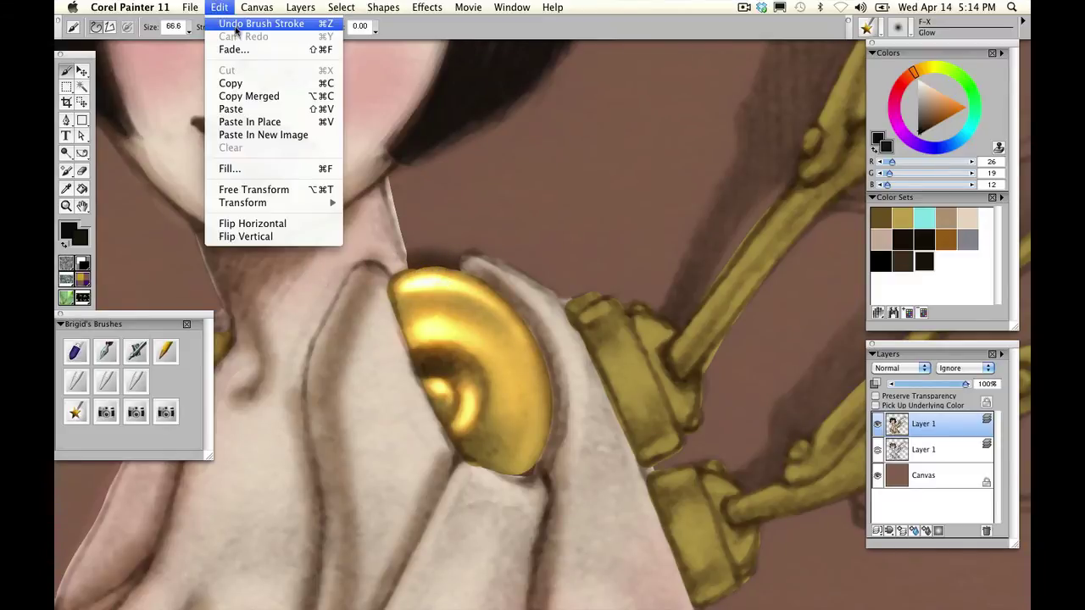
pyautogui.click(233, 26)
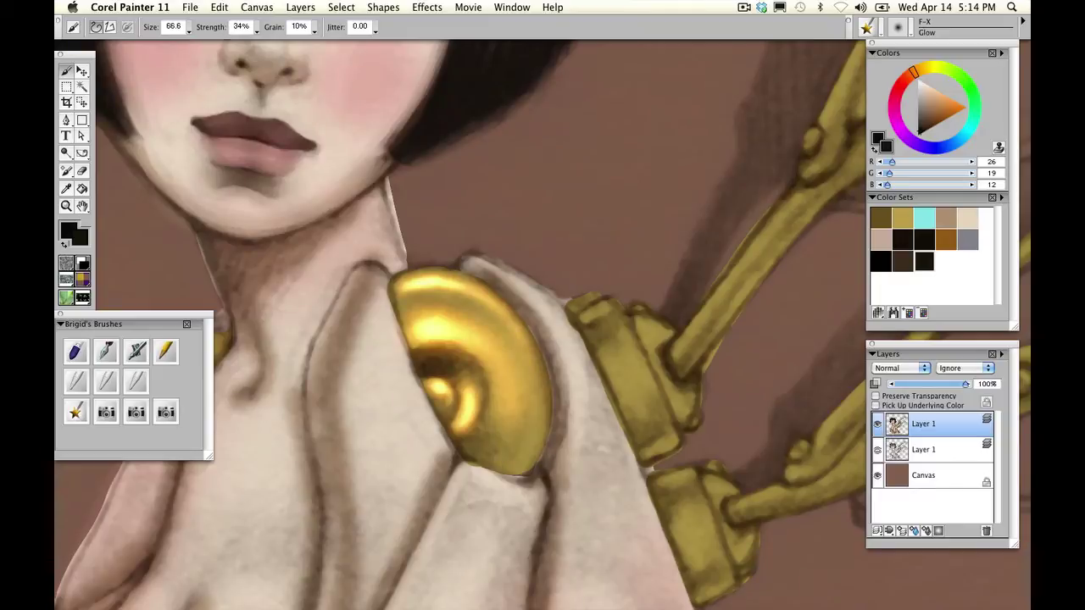
# - Turn on Preserve Transparency for the figure's layer and brighten the shoulder disc's rim and center with the Glow brush
pyautogui.click(875, 396)
pyautogui.moveTo(458, 282)
pyautogui.mouseDown()
pyautogui.moveTo(427, 287)
pyautogui.moveTo(475, 301)
pyautogui.moveTo(527, 360)
pyautogui.moveTo(488, 307)
pyautogui.moveTo(526, 433)
pyautogui.moveTo(515, 460)
pyautogui.moveTo(519, 341)
pyautogui.moveTo(497, 300)
pyautogui.mouseUp()
pyautogui.moveTo(466, 387)
pyautogui.mouseDown()
pyautogui.moveTo(462, 421)
pyautogui.moveTo(416, 323)
pyautogui.moveTo(510, 372)
pyautogui.moveTo(515, 419)
pyautogui.moveTo(446, 388)
pyautogui.mouseUp()
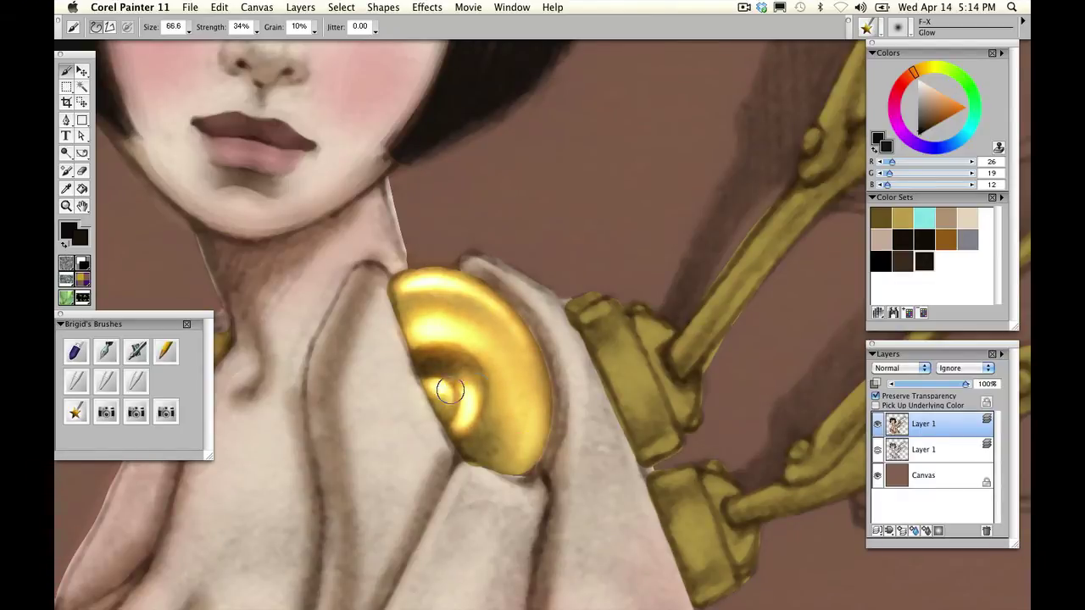
# - Add a glow down the shoulder disc's outer face and blend its upper rim and inner ring using Round Oil Pastel 10 at size 19.8
pyautogui.moveTo(531, 373); pyautogui.dragTo(524, 435)
pyautogui.click(74, 351)
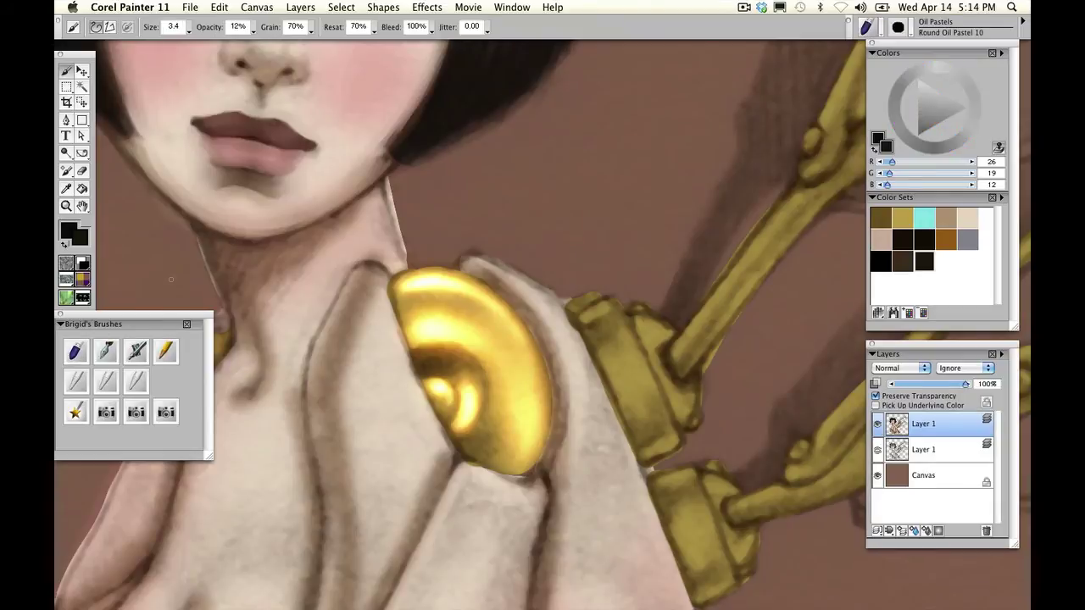
pyautogui.moveTo(191, 32); pyautogui.dragTo(199, 31)
pyautogui.moveTo(424, 282)
pyautogui.mouseDown()
pyautogui.moveTo(470, 294)
pyautogui.moveTo(402, 304)
pyautogui.moveTo(457, 303)
pyautogui.moveTo(442, 283)
pyautogui.moveTo(503, 328)
pyautogui.moveTo(420, 310)
pyautogui.moveTo(494, 357)
pyautogui.moveTo(491, 439)
pyautogui.moveTo(495, 417)
pyautogui.moveTo(502, 451)
pyautogui.moveTo(525, 398)
pyautogui.moveTo(511, 454)
pyautogui.moveTo(512, 384)
pyautogui.moveTo(509, 409)
pyautogui.moveTo(480, 344)
pyautogui.moveTo(449, 323)
pyautogui.moveTo(420, 327)
pyautogui.moveTo(411, 306)
pyautogui.moveTo(452, 288)
pyautogui.mouseUp()
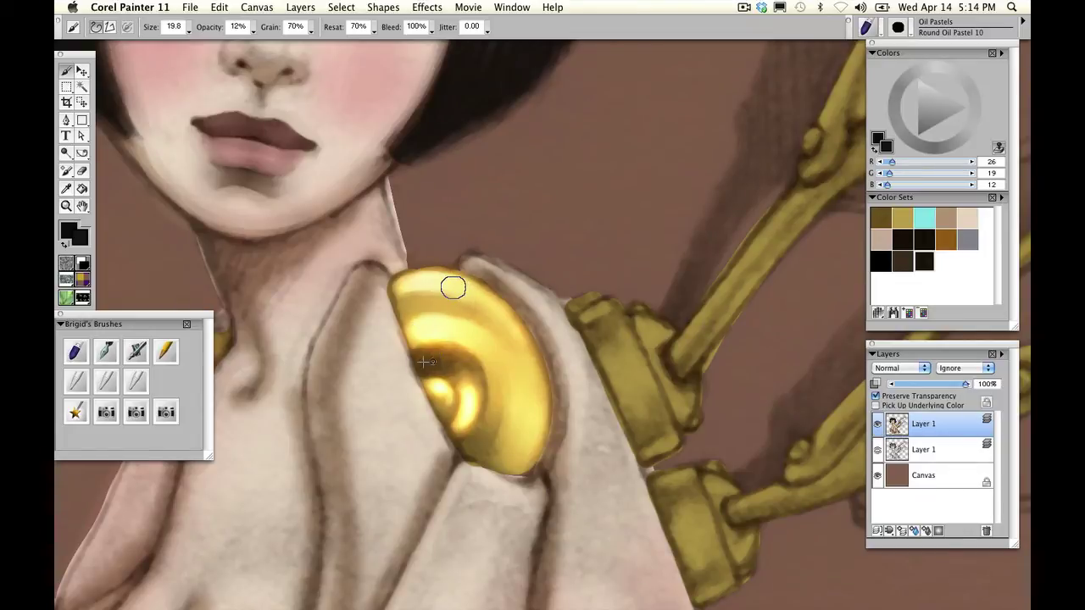
pyautogui.moveTo(423, 362)
pyautogui.mouseDown()
pyautogui.moveTo(466, 389)
pyautogui.moveTo(463, 419)
pyautogui.moveTo(472, 371)
pyautogui.mouseUp()
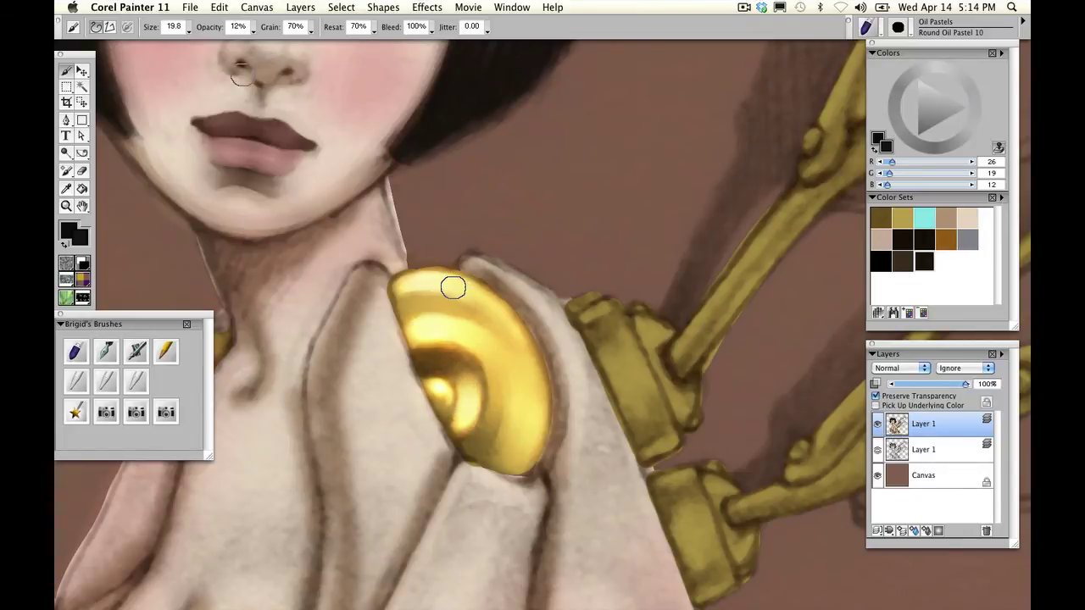
# - Smooth the shoulder disc's raised center and upper rim with the oil pastel at sizes 8.2 and 9.6
pyautogui.moveTo(186, 29); pyautogui.dragTo(169, 60)
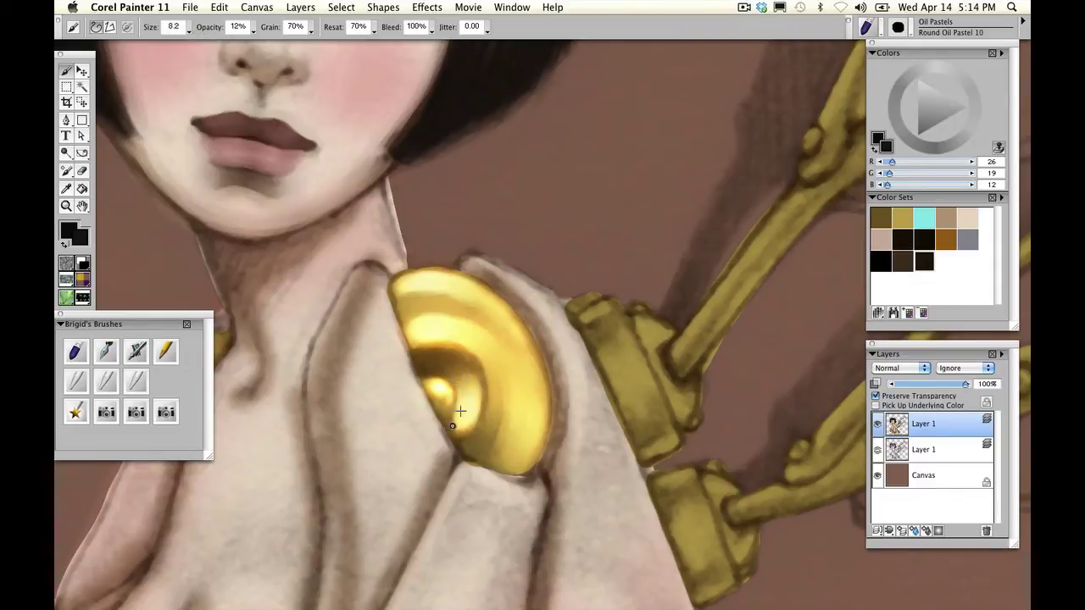
pyautogui.moveTo(460, 387)
pyautogui.mouseDown()
pyautogui.moveTo(449, 415)
pyautogui.moveTo(464, 378)
pyautogui.moveTo(473, 396)
pyautogui.moveTo(487, 387)
pyautogui.moveTo(436, 334)
pyautogui.moveTo(474, 387)
pyautogui.moveTo(452, 422)
pyautogui.moveTo(464, 446)
pyautogui.moveTo(467, 395)
pyautogui.mouseUp()
pyautogui.moveTo(189, 30); pyautogui.dragTo(193, 32)
pyautogui.moveTo(450, 312)
pyautogui.mouseDown()
pyautogui.moveTo(485, 330)
pyautogui.moveTo(415, 290)
pyautogui.mouseUp()
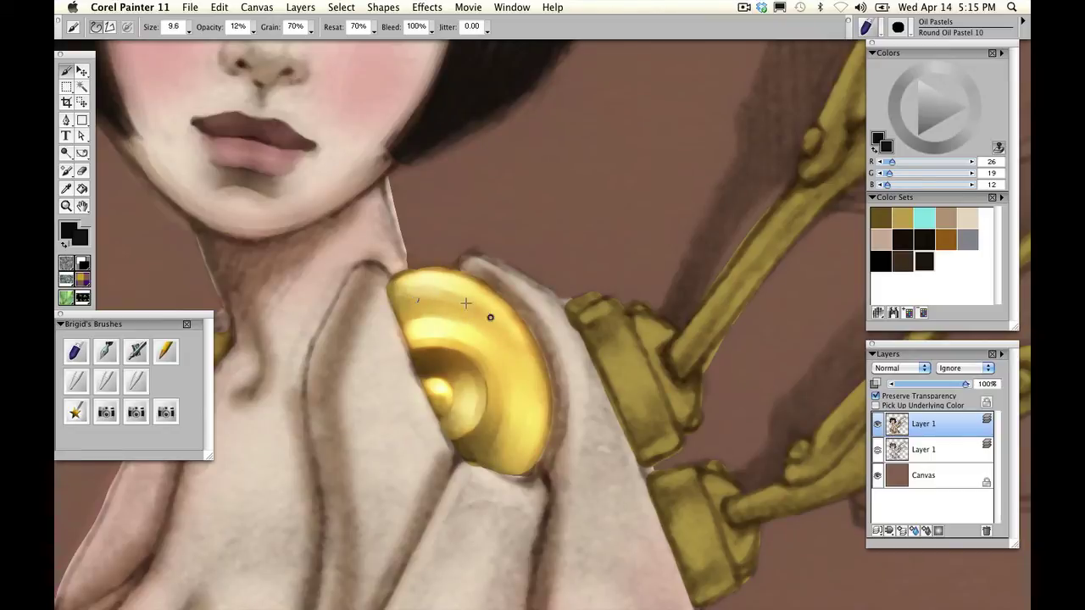
# - Paint bright highlights over the chest with the Dodge brush at size 37.8 and 4% opacity
pyautogui.keyDown('alt'); pyautogui.keyDown('super'); pyautogui.click(516, 422); pyautogui.keyUp('super'); pyautogui.keyUp('alt')
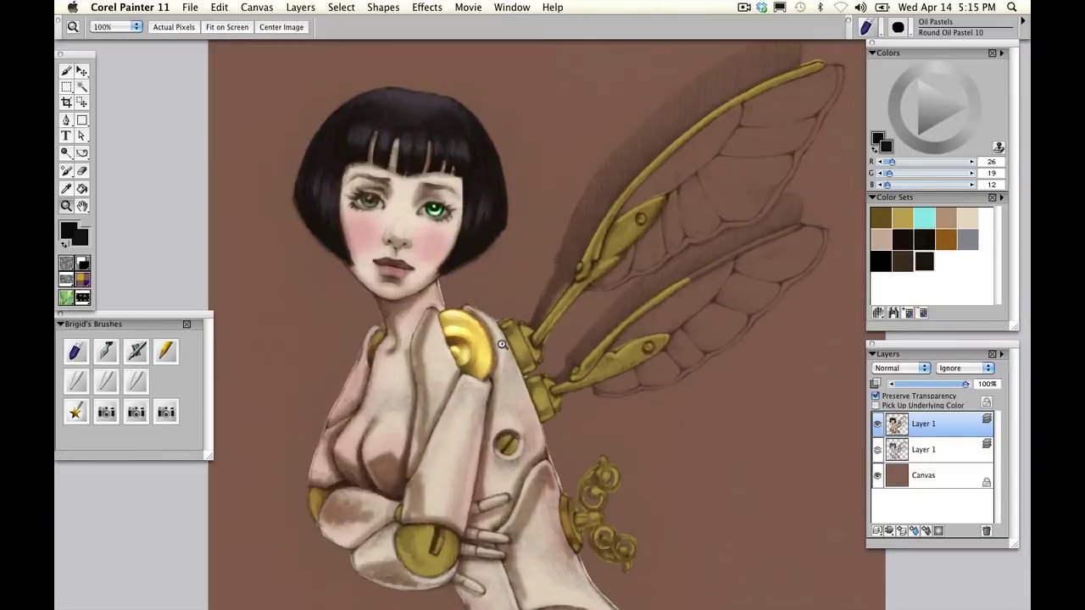
pyautogui.keyDown('super'); pyautogui.click(499, 342); pyautogui.keyUp('super')
pyautogui.keyDown('super'); pyautogui.click(500, 345); pyautogui.keyUp('super')
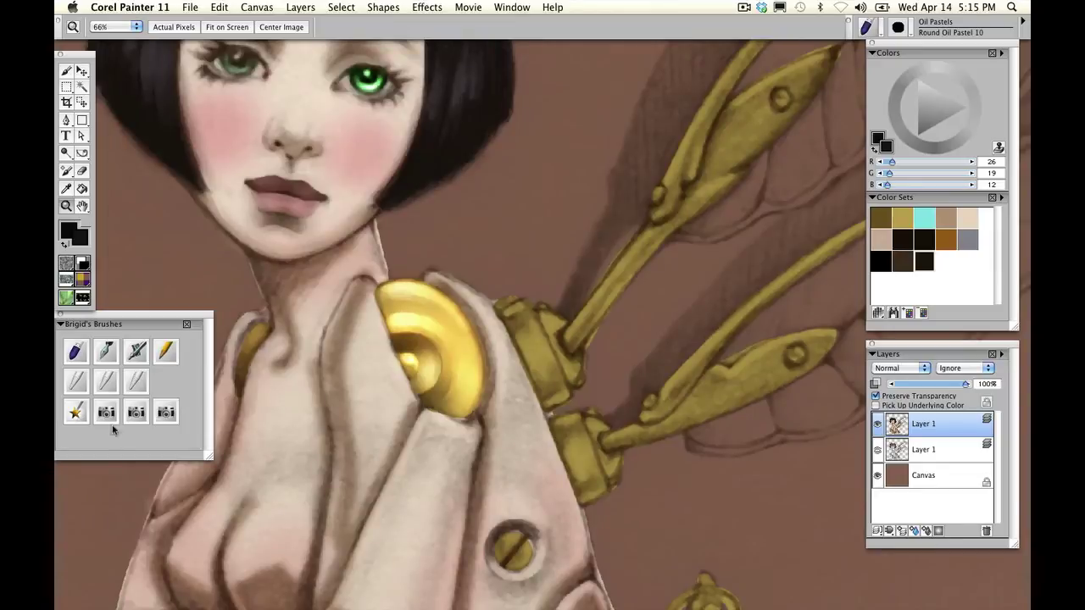
pyautogui.click(135, 413)
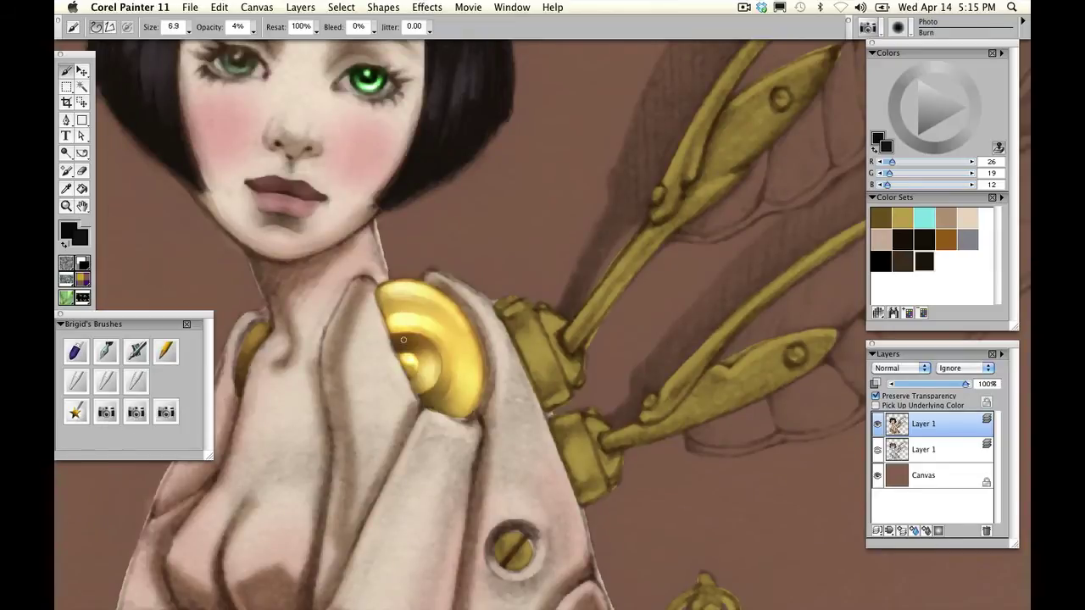
pyautogui.click(189, 28)
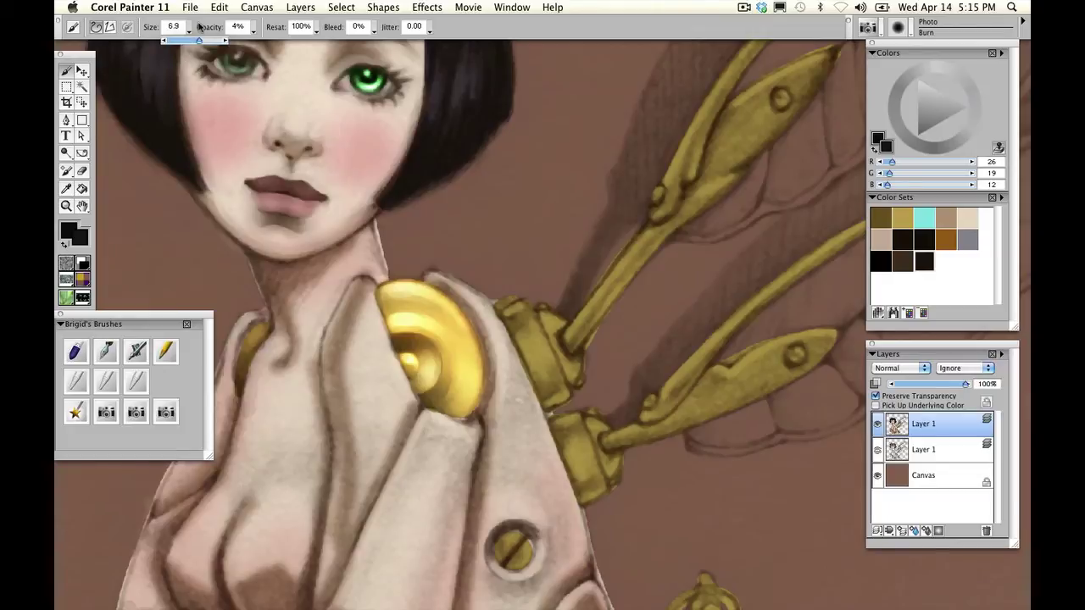
pyautogui.click(82, 207)
pyautogui.moveTo(394, 480)
pyautogui.mouseDown()
pyautogui.moveTo(487, 373)
pyautogui.moveTo(493, 345)
pyautogui.moveTo(465, 336)
pyautogui.mouseUp()
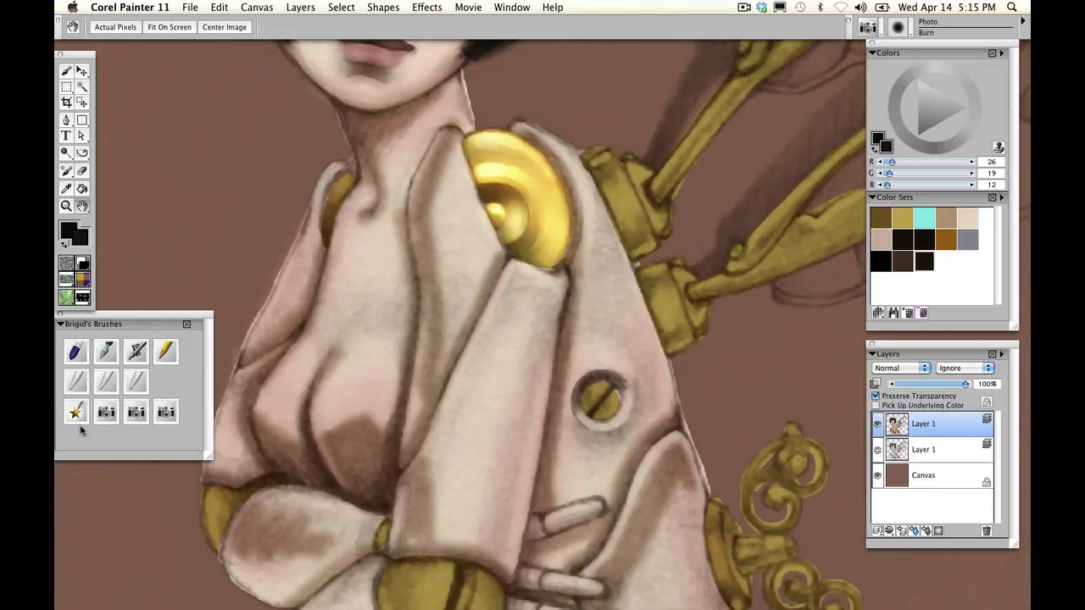
pyautogui.click(76, 412)
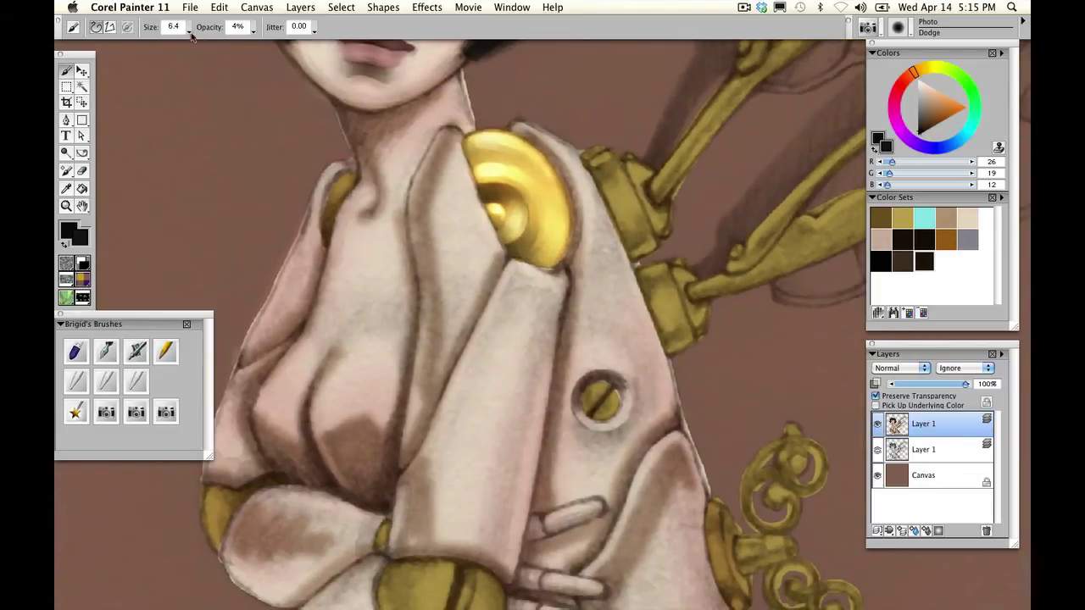
pyautogui.moveTo(189, 29); pyautogui.dragTo(197, 29)
pyautogui.moveTo(351, 347)
pyautogui.mouseDown()
pyautogui.moveTo(372, 305)
pyautogui.moveTo(346, 401)
pyautogui.moveTo(374, 349)
pyautogui.moveTo(334, 397)
pyautogui.moveTo(347, 394)
pyautogui.moveTo(380, 269)
pyautogui.moveTo(363, 392)
pyautogui.mouseUp()
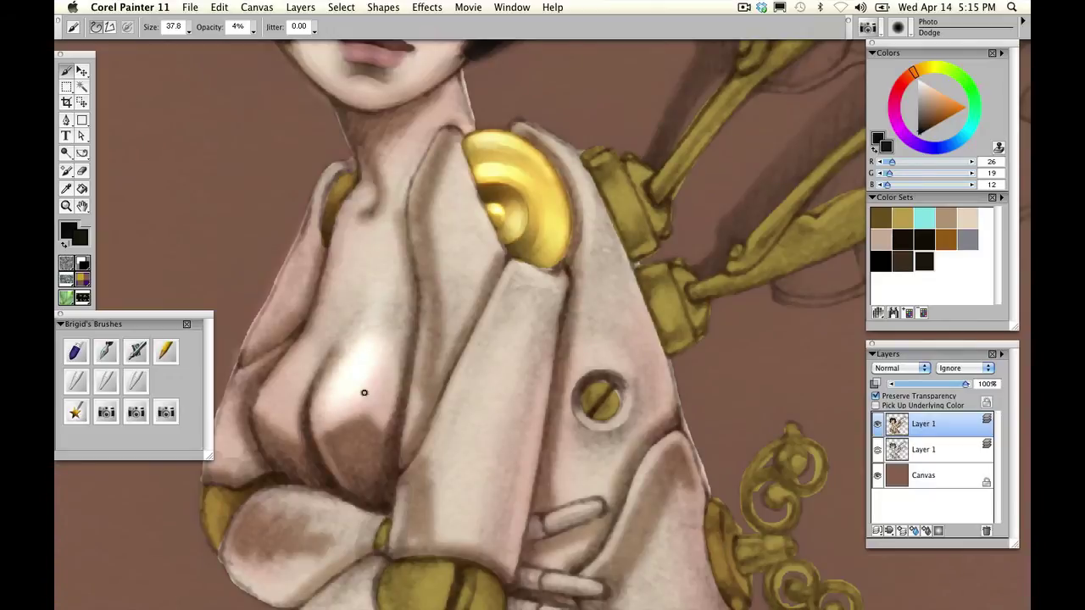
pyautogui.moveTo(381, 336); pyautogui.dragTo(386, 279)
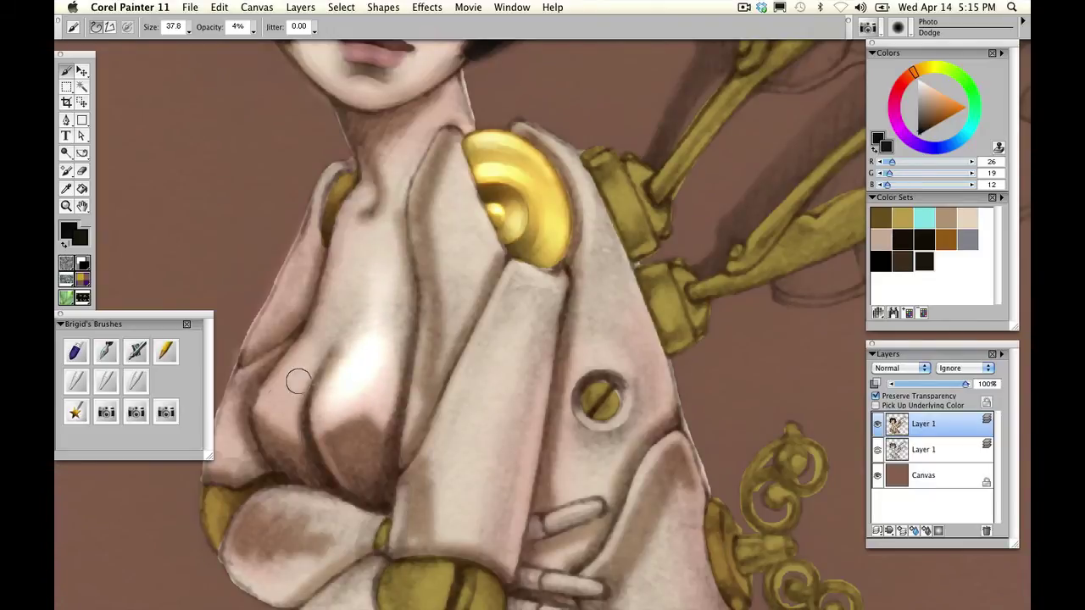
pyautogui.moveTo(295, 380)
pyautogui.mouseDown()
pyautogui.moveTo(341, 299)
pyautogui.moveTo(276, 402)
pyautogui.moveTo(350, 272)
pyautogui.moveTo(328, 291)
pyautogui.moveTo(330, 313)
pyautogui.moveTo(367, 274)
pyautogui.moveTo(343, 373)
pyautogui.mouseUp()
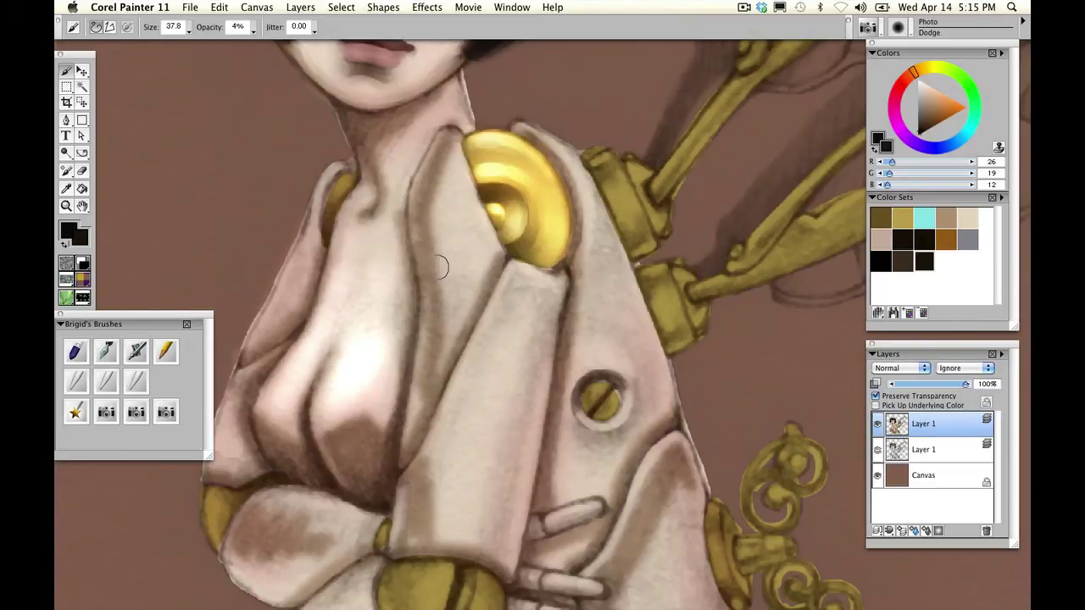
# - Blend the chest highlights into the surrounding skin with Round Oil Pastel 10 at size 18.3 and 12% opacity
pyautogui.click(87, 355)
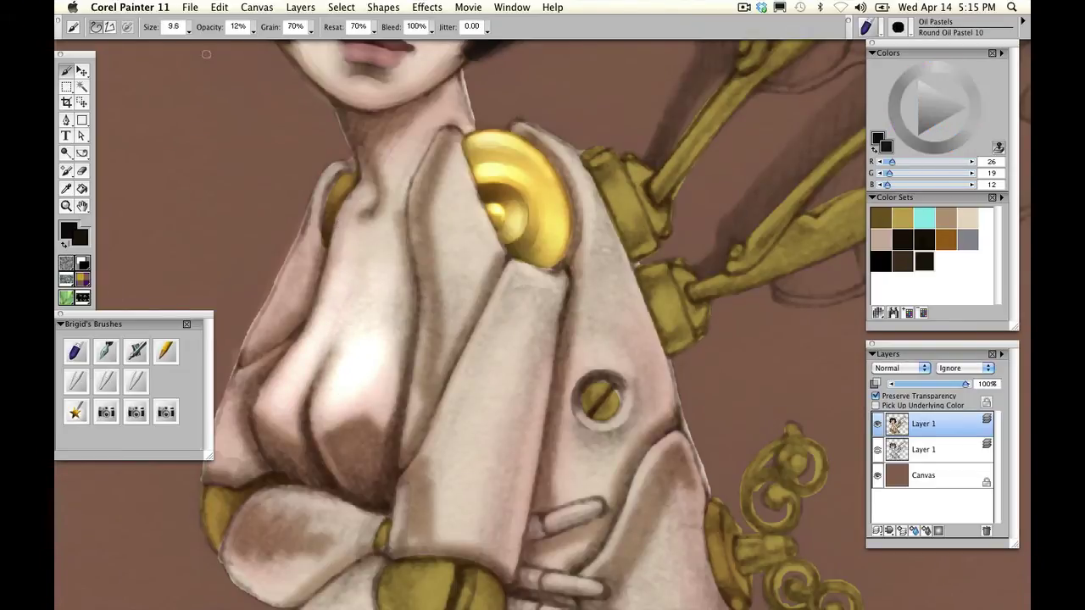
pyautogui.moveTo(195, 30); pyautogui.dragTo(207, 32)
pyautogui.keyDown('alt'); pyautogui.click(269, 410); pyautogui.keyUp('alt')
pyautogui.moveTo(316, 355); pyautogui.dragTo(299, 434)
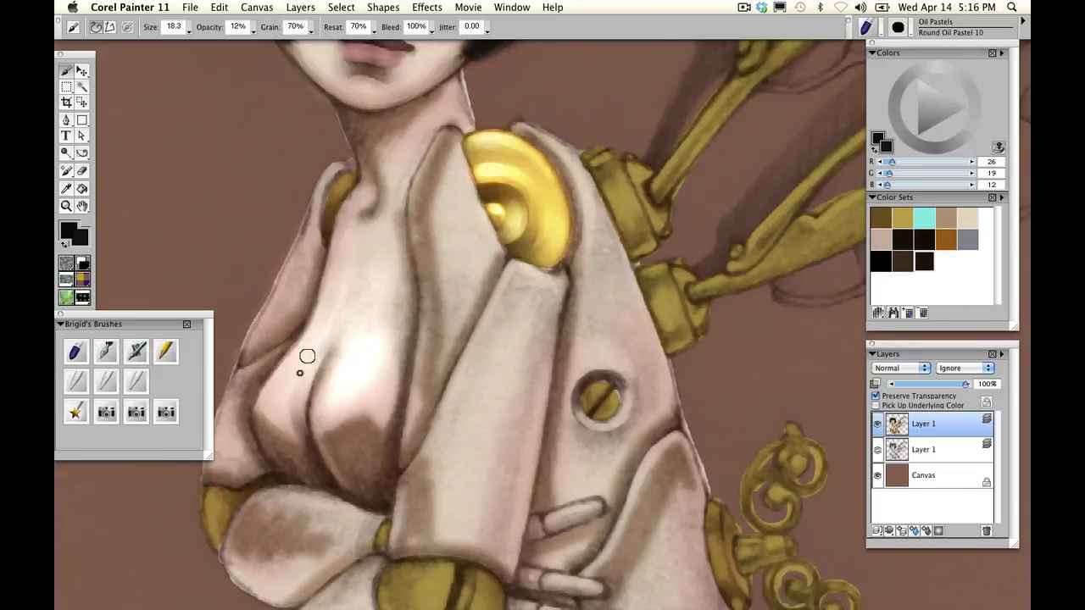
pyautogui.moveTo(330, 338)
pyautogui.mouseDown()
pyautogui.moveTo(316, 412)
pyautogui.moveTo(316, 378)
pyautogui.mouseUp()
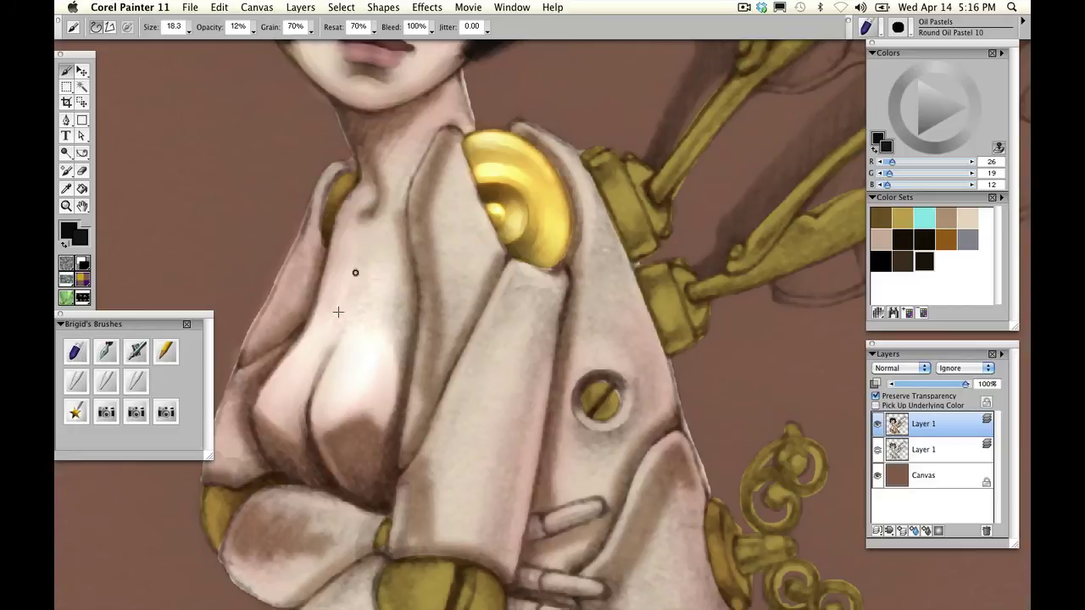
pyautogui.moveTo(396, 297); pyautogui.dragTo(395, 405)
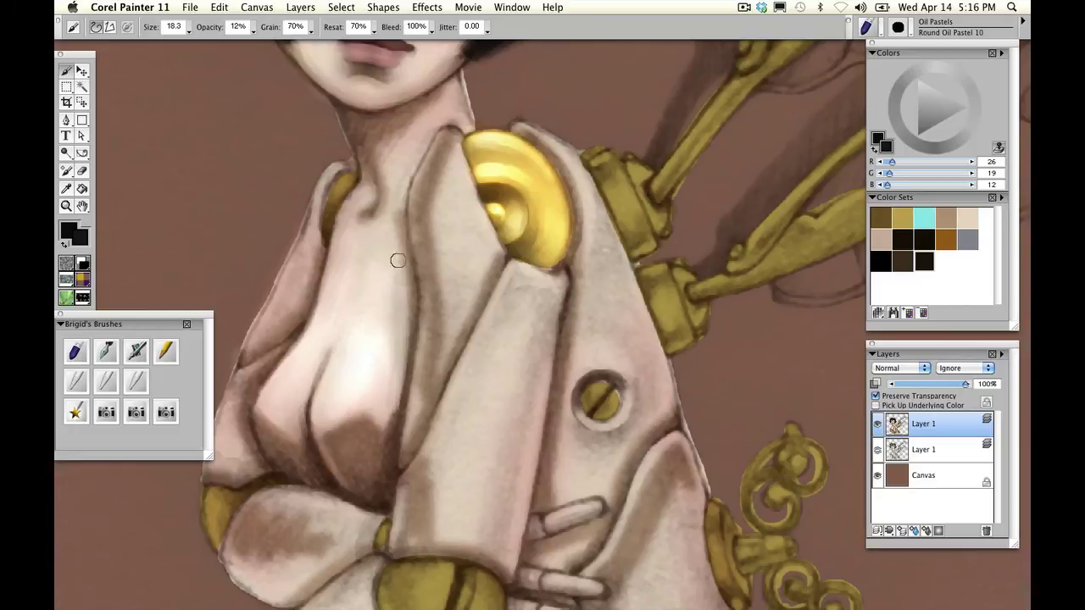
pyautogui.moveTo(399, 261); pyautogui.dragTo(402, 366)
pyautogui.moveTo(403, 285)
pyautogui.mouseDown()
pyautogui.moveTo(406, 345)
pyautogui.moveTo(402, 367)
pyautogui.moveTo(387, 317)
pyautogui.moveTo(387, 382)
pyautogui.mouseUp()
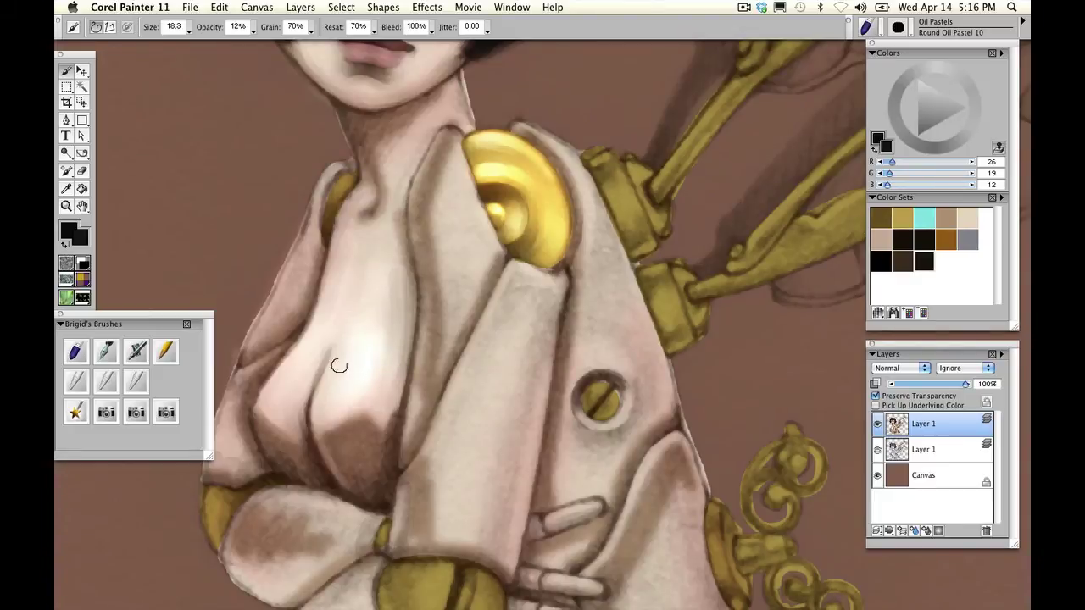
# - Darken the upper lid crease of the duller green eye with the Burn brush at size 4.6, and pick golden brown (161, 99, 39)
pyautogui.click(167, 411)
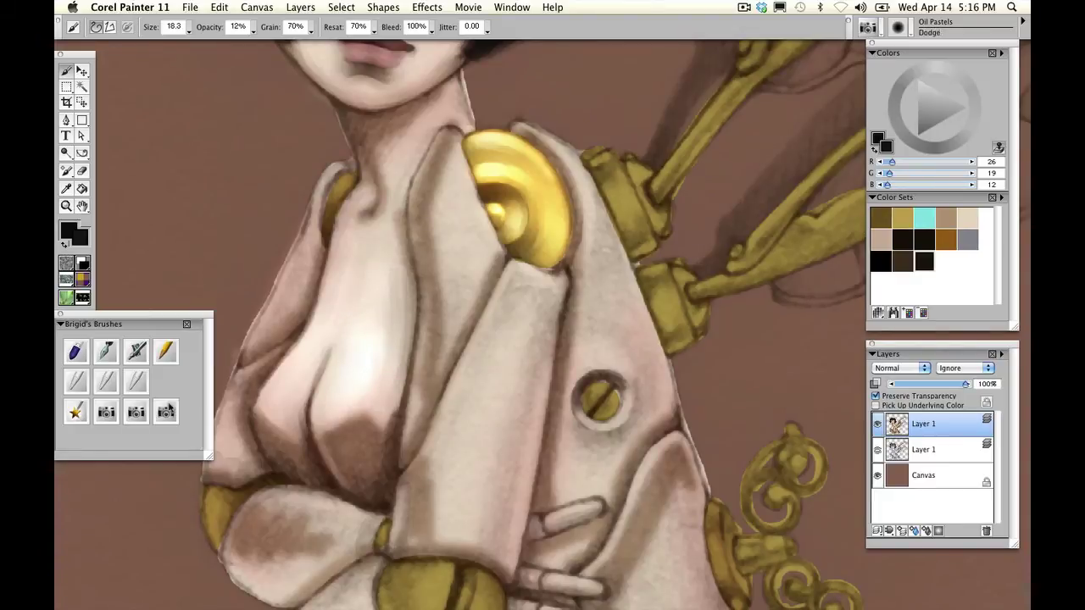
pyautogui.click(83, 206)
pyautogui.moveTo(382, 113); pyautogui.dragTo(415, 458)
pyautogui.press('m')
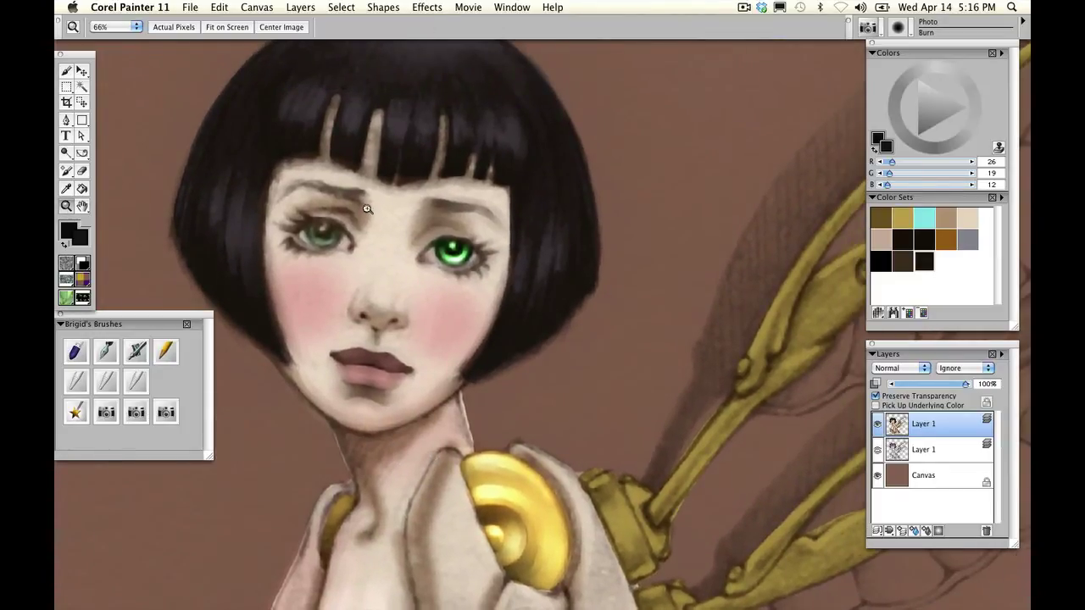
pyautogui.click(367, 208)
pyautogui.click(136, 411)
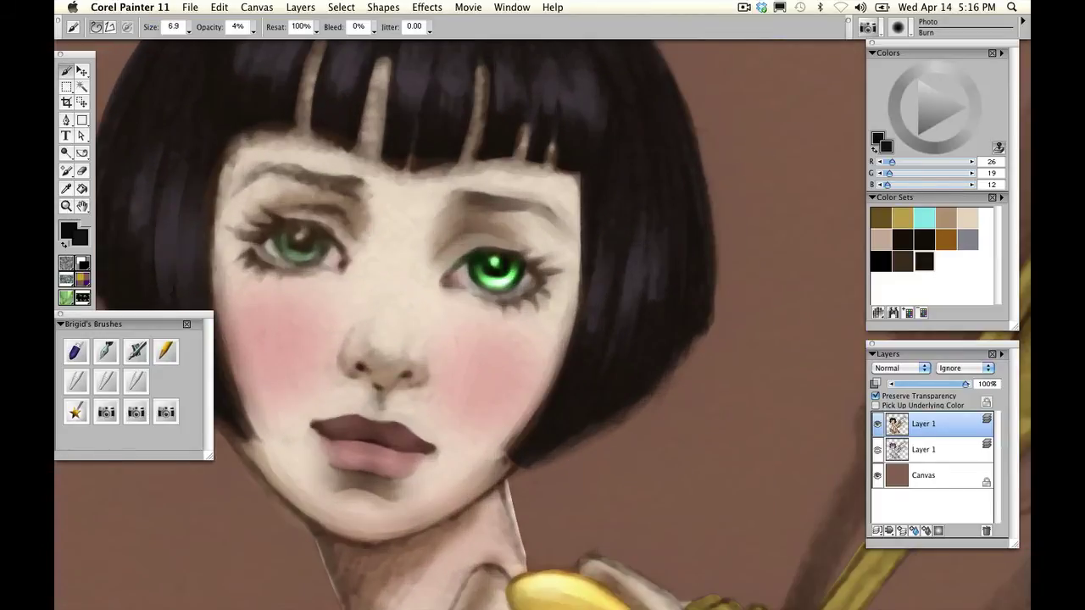
pyautogui.moveTo(190, 28)
pyautogui.mouseDown()
pyautogui.moveTo(169, 23)
pyautogui.moveTo(171, 8)
pyautogui.mouseUp()
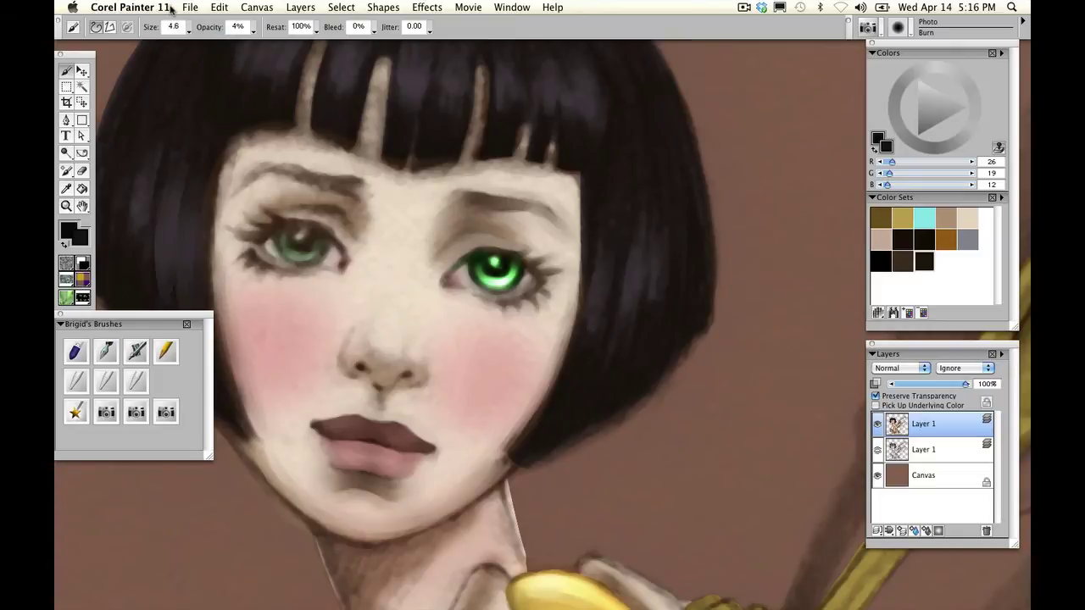
pyautogui.click(65, 205)
pyautogui.click(301, 239)
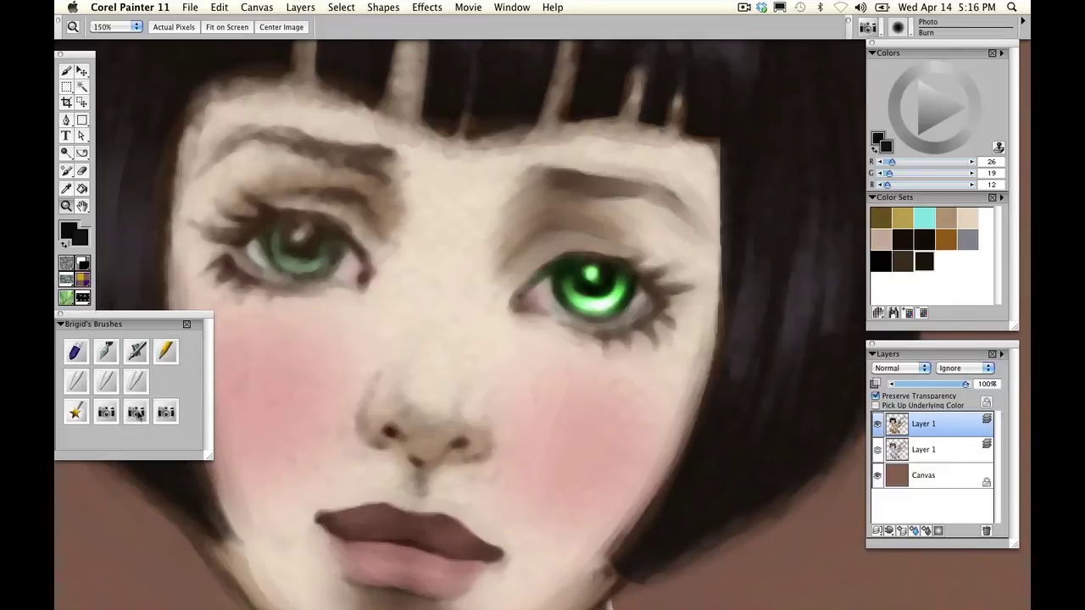
pyautogui.press('b')
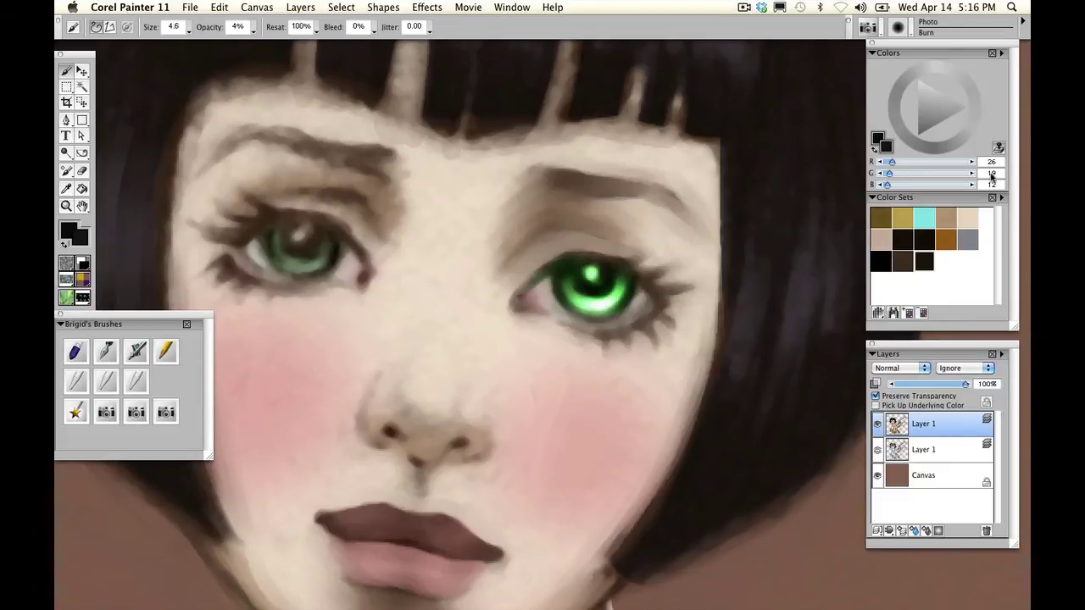
pyautogui.click(943, 116)
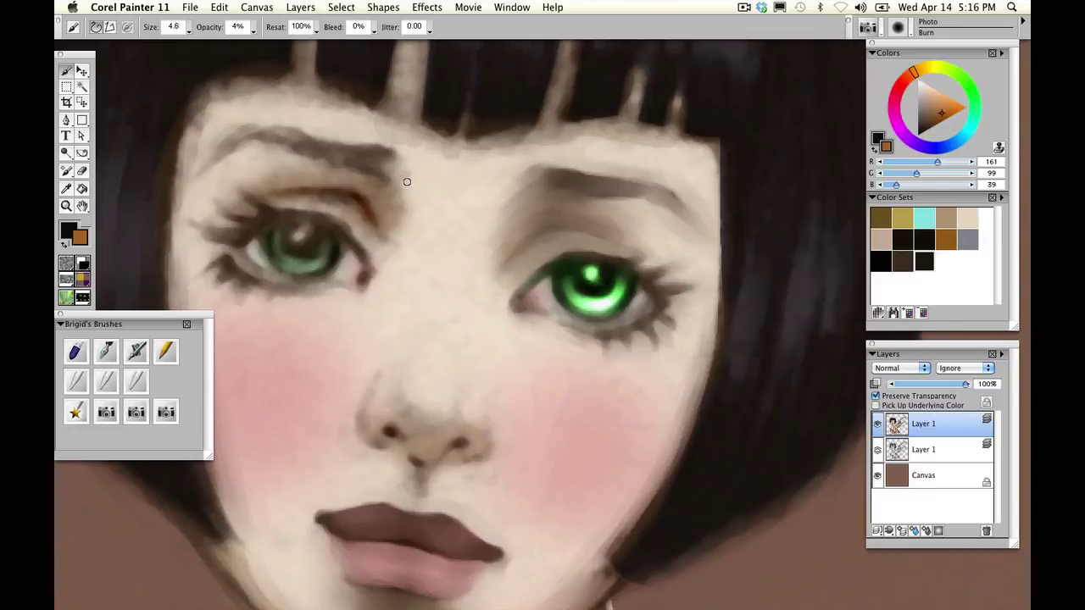
# - Deepen the warm brown shadows across both upper eyelids with the Burn brush at size 19.8
pyautogui.moveTo(190, 31)
pyautogui.mouseDown()
pyautogui.moveTo(205, 38)
pyautogui.moveTo(180, 30)
pyautogui.moveTo(193, 40)
pyautogui.mouseUp()
pyautogui.moveTo(325, 186); pyautogui.dragTo(273, 198)
pyautogui.moveTo(270, 204)
pyautogui.mouseDown()
pyautogui.moveTo(307, 197)
pyautogui.moveTo(378, 214)
pyautogui.moveTo(254, 190)
pyautogui.mouseUp()
pyautogui.moveTo(553, 205)
pyautogui.mouseDown()
pyautogui.moveTo(583, 225)
pyautogui.moveTo(525, 237)
pyautogui.moveTo(562, 225)
pyautogui.mouseUp()
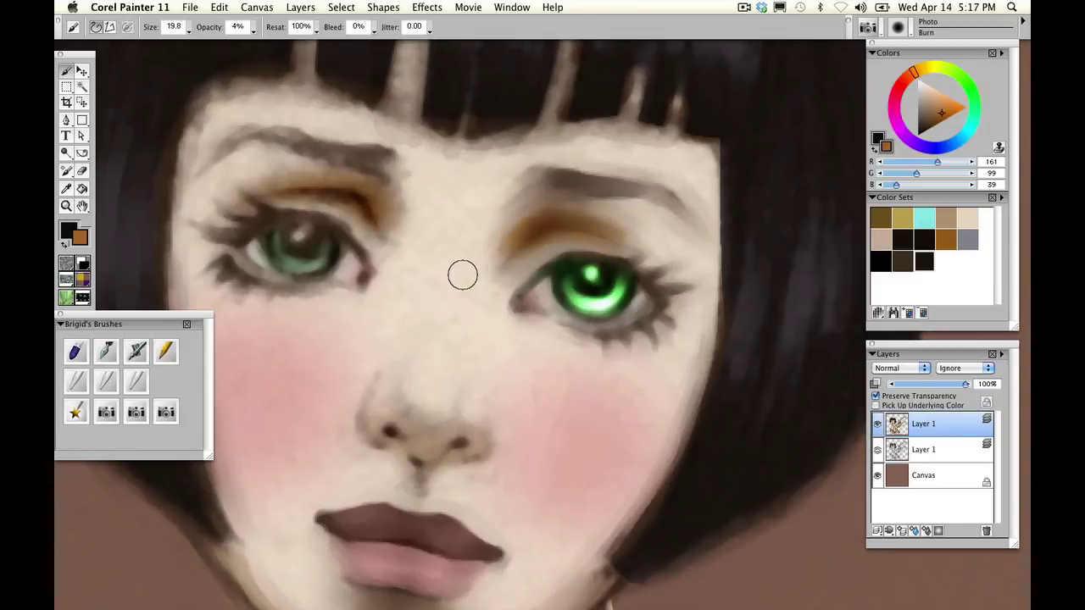
# - Darken the duller eye's pupil and add green glows to its iris with the Glow brush at size 9.6, using dark green (8, 32, 18)
pyautogui.keyDown('alt'); pyautogui.click(306, 246); pyautogui.keyUp('alt')
pyautogui.moveTo(306, 247); pyautogui.dragTo(298, 241)
pyautogui.click(77, 412)
pyautogui.click(922, 131)
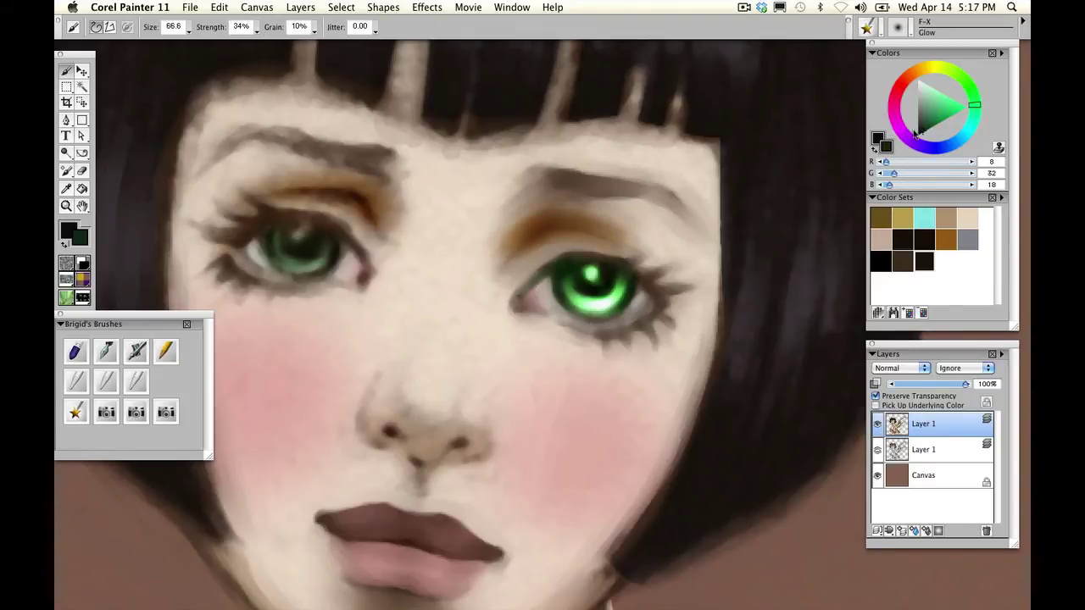
pyautogui.moveTo(188, 28); pyautogui.dragTo(174, 39)
pyautogui.moveTo(300, 233)
pyautogui.mouseDown()
pyautogui.moveTo(275, 249)
pyautogui.moveTo(327, 251)
pyautogui.mouseUp()
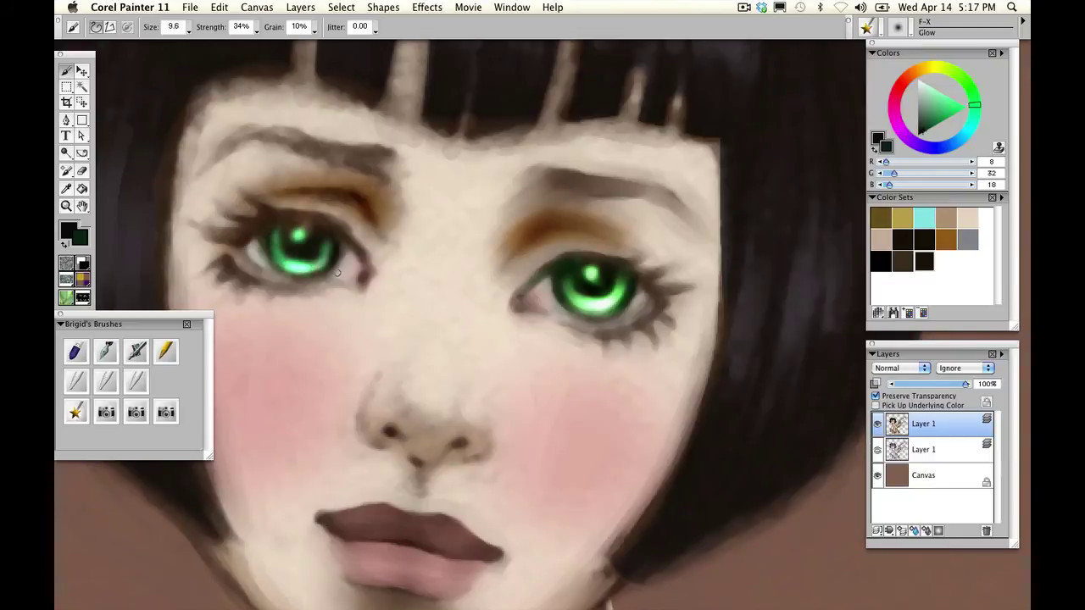
# - Blend the newly glowing iris and the eyelid above it with Round Oil Pastel 10 at size 5.4
pyautogui.click(79, 359)
pyautogui.moveTo(189, 28); pyautogui.dragTo(172, 39)
pyautogui.moveTo(297, 233); pyautogui.dragTo(303, 259)
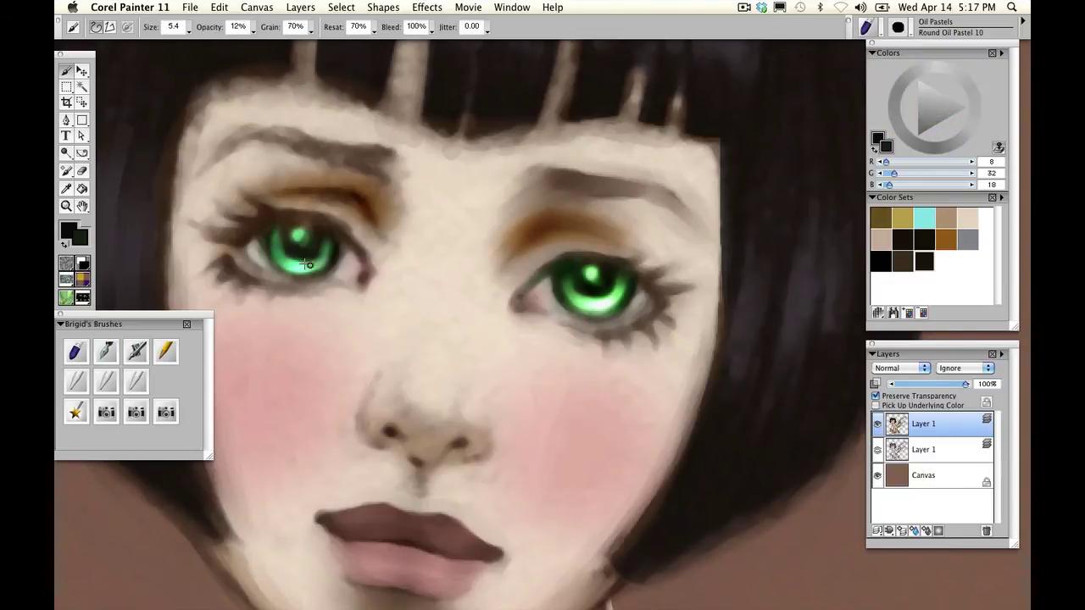
pyautogui.moveTo(303, 188); pyautogui.dragTo(329, 202)
# - Brighten the inner corner, upper lid and brow bone around the viewer's left eye with the Dodge brush
pyautogui.click(106, 412)
pyautogui.moveTo(188, 28)
pyautogui.mouseDown()
pyautogui.moveTo(175, 27)
pyautogui.moveTo(177, 37)
pyautogui.mouseUp()
pyautogui.moveTo(367, 235); pyautogui.dragTo(296, 204)
pyautogui.moveTo(246, 176)
pyautogui.mouseDown()
pyautogui.moveTo(226, 162)
pyautogui.moveTo(271, 170)
pyautogui.mouseUp()
pyautogui.moveTo(318, 205)
pyautogui.mouseDown()
pyautogui.moveTo(365, 237)
pyautogui.moveTo(317, 196)
pyautogui.moveTo(345, 206)
pyautogui.mouseUp()
# - Soften the left eyelid shading and the inner corner and lid crease of the viewer's right eye with the oil pastel
pyautogui.click(76, 351)
pyautogui.moveTo(188, 28); pyautogui.dragTo(178, 39)
pyautogui.moveTo(334, 206)
pyautogui.mouseDown()
pyautogui.moveTo(360, 214)
pyautogui.moveTo(229, 174)
pyautogui.moveTo(339, 213)
pyautogui.mouseUp()
pyautogui.moveTo(398, 233); pyautogui.dragTo(407, 199)
pyautogui.moveTo(514, 292); pyautogui.dragTo(513, 319)
pyautogui.moveTo(505, 264)
pyautogui.mouseDown()
pyautogui.moveTo(531, 223)
pyautogui.moveTo(519, 269)
pyautogui.moveTo(572, 246)
pyautogui.mouseUp()
# - Lighten the viewer's right eyelid and outer brow bone with the Dodge brush, and soften the lids using the oil pastel at 5% opacity
pyautogui.click(107, 413)
pyautogui.moveTo(572, 246)
pyautogui.mouseDown()
pyautogui.moveTo(550, 247)
pyautogui.moveTo(678, 249)
pyautogui.mouseUp()
pyautogui.press('b')
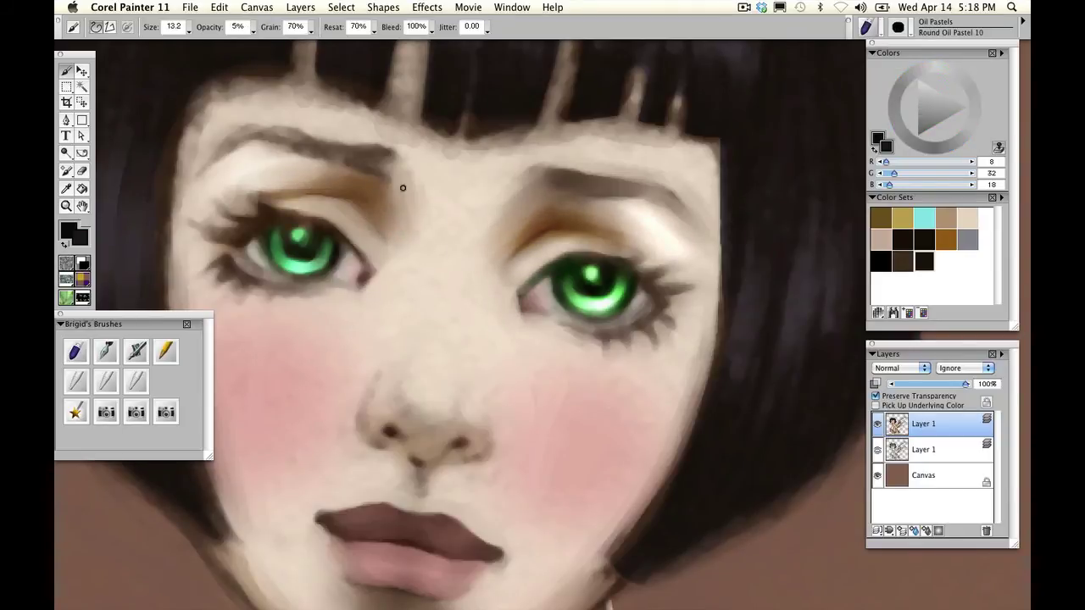
# - Examine the whole figure and the face up close to judge the glowing eyes and eyelid shading
pyautogui.click(67, 206)
pyautogui.click(236, 28)
pyautogui.click(464, 322)
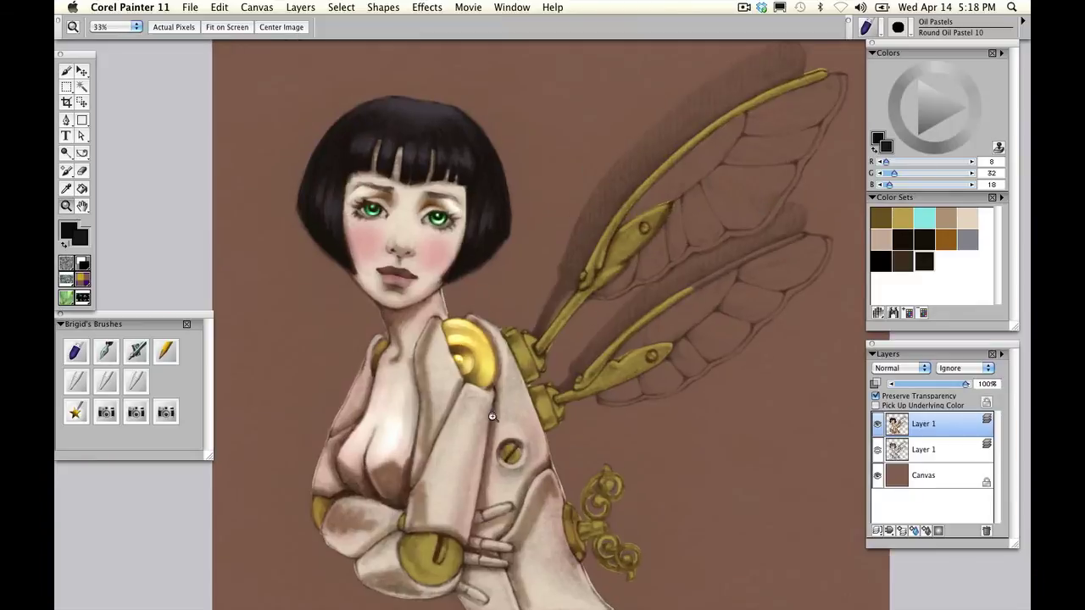
pyautogui.click(463, 322)
pyautogui.moveTo(435, 119); pyautogui.dragTo(549, 307)
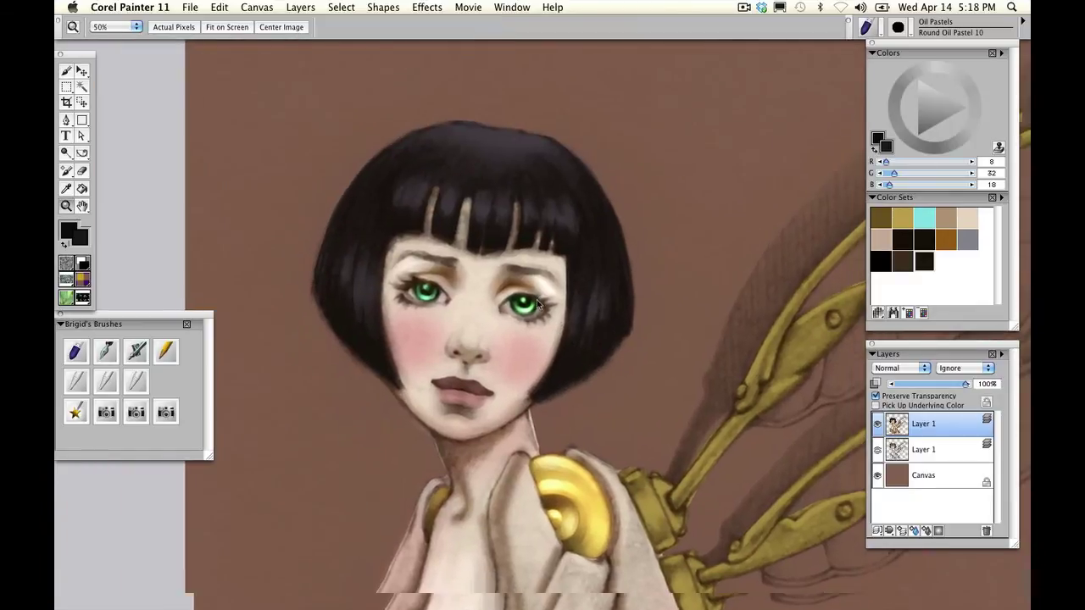
pyautogui.click(418, 332)
pyautogui.click(423, 323)
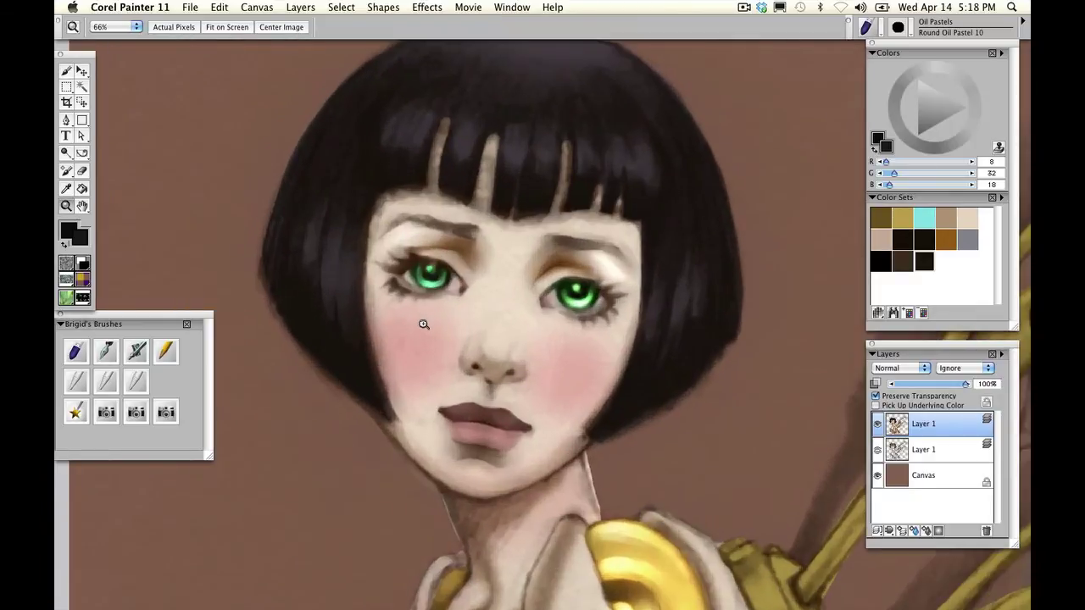
pyautogui.moveTo(499, 234); pyautogui.dragTo(475, 293)
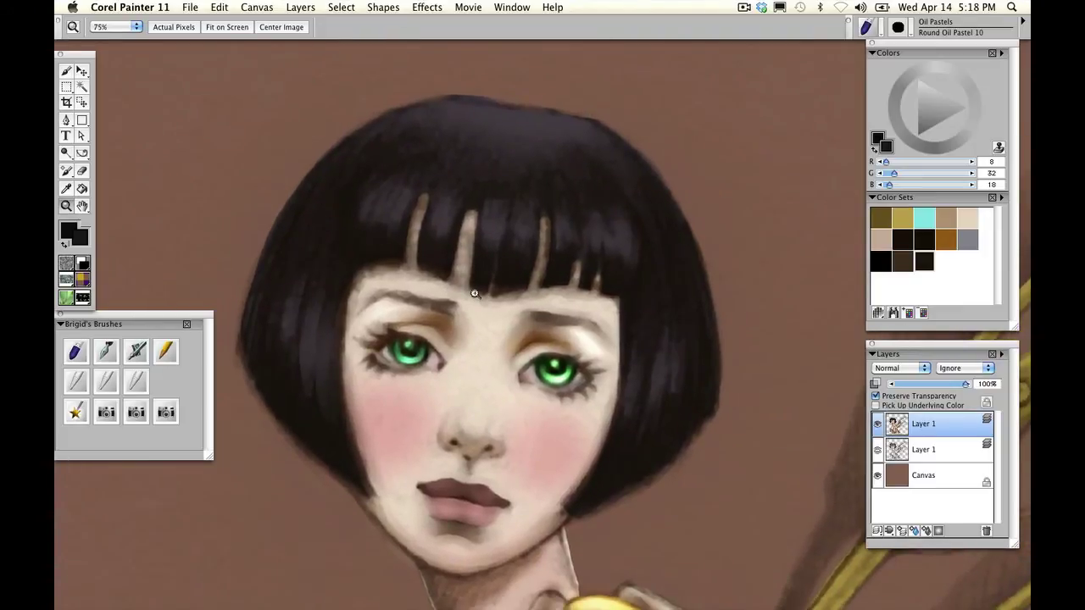
# - Glow a soft dark-blue sheen across the fringe and both sides of the black hair using the Glow brush at size 99.7
pyautogui.click(76, 413)
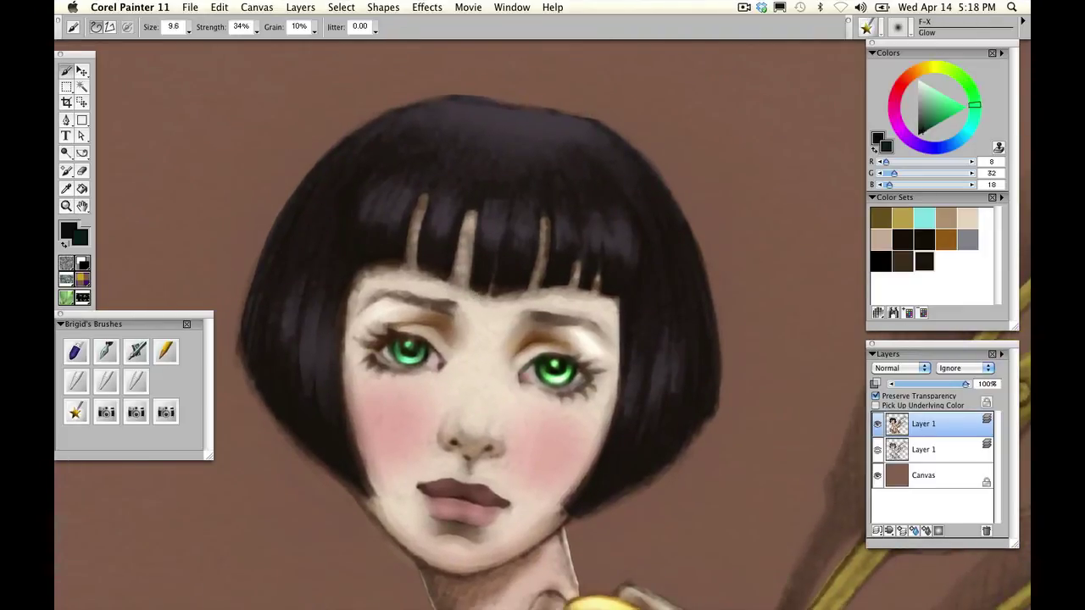
pyautogui.click(941, 149)
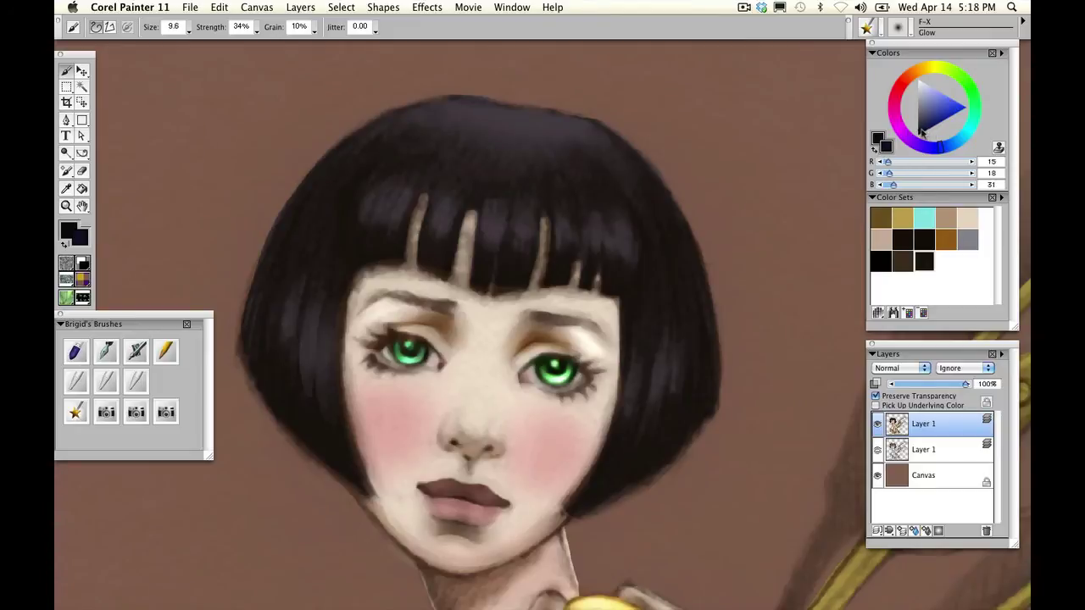
pyautogui.moveTo(191, 30); pyautogui.dragTo(217, 32)
pyautogui.moveTo(356, 202)
pyautogui.mouseDown()
pyautogui.moveTo(593, 234)
pyautogui.moveTo(474, 223)
pyautogui.moveTo(648, 234)
pyautogui.moveTo(343, 208)
pyautogui.moveTo(674, 235)
pyautogui.mouseUp()
pyautogui.moveTo(276, 336)
pyautogui.mouseDown()
pyautogui.moveTo(279, 312)
pyautogui.moveTo(293, 339)
pyautogui.mouseUp()
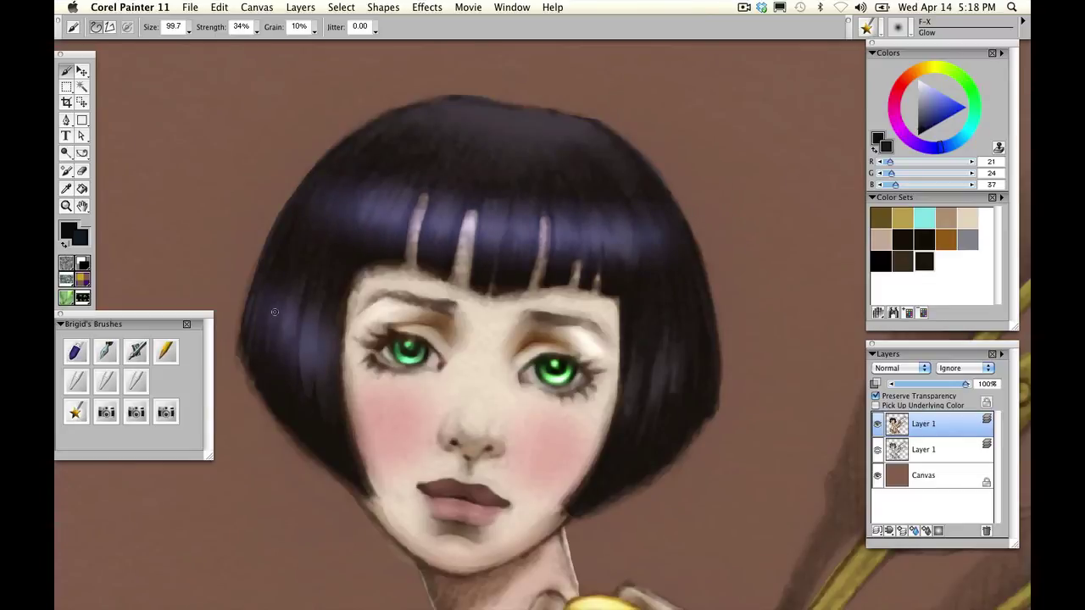
pyautogui.moveTo(686, 359)
pyautogui.mouseDown()
pyautogui.moveTo(660, 382)
pyautogui.moveTo(697, 356)
pyautogui.mouseUp()
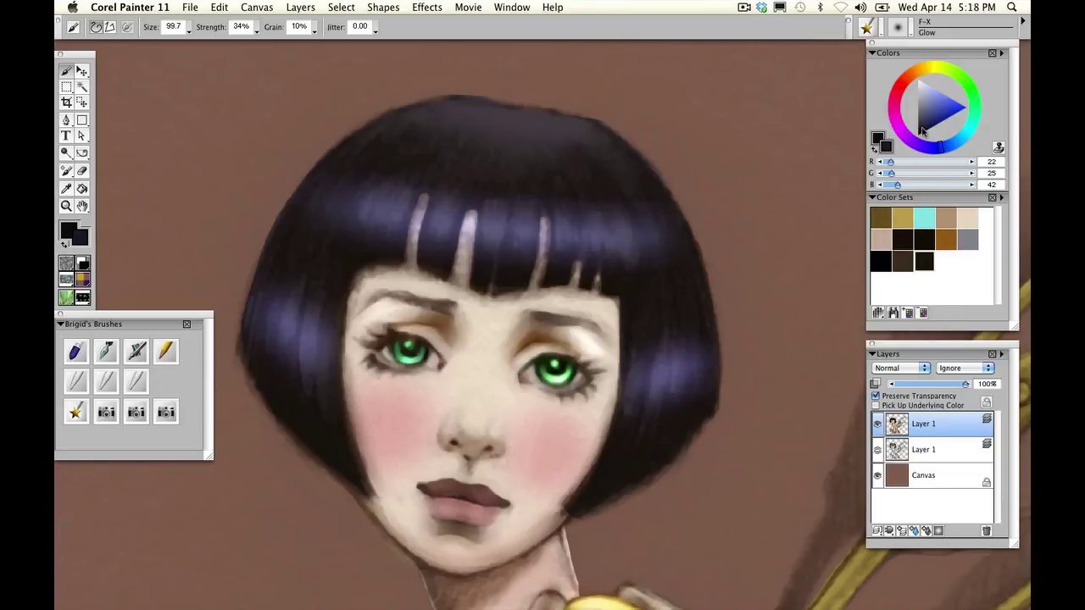
# - Add bright blue vertical streaks to the fringe with a darker blue Glow brush at size 29.7 and 43% strength
pyautogui.moveTo(921, 129); pyautogui.dragTo(921, 133)
pyautogui.moveTo(188, 31); pyautogui.dragTo(170, 24)
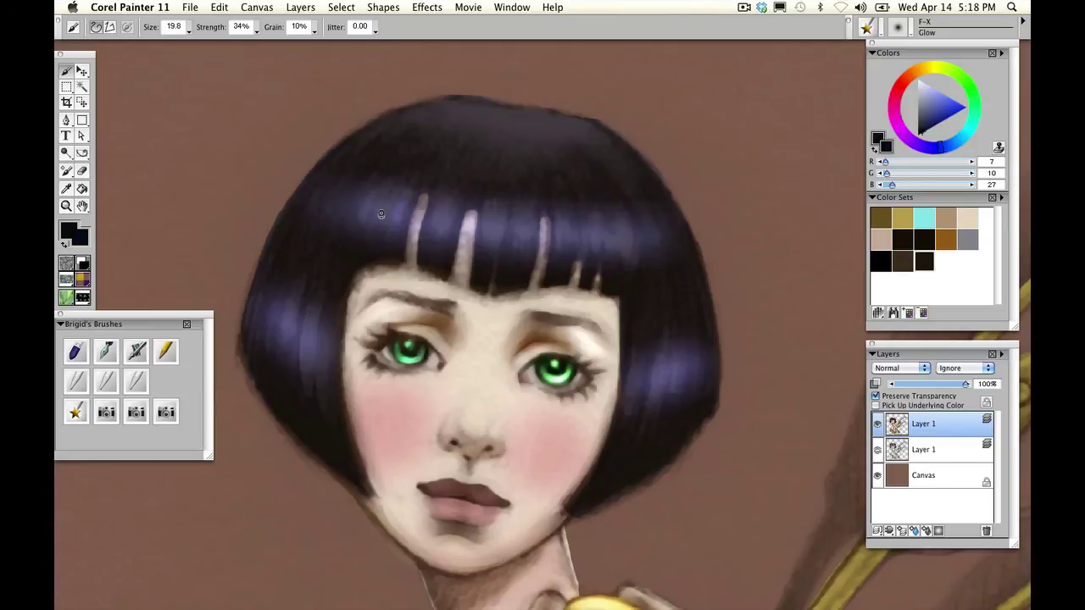
pyautogui.moveTo(924, 136); pyautogui.dragTo(920, 133)
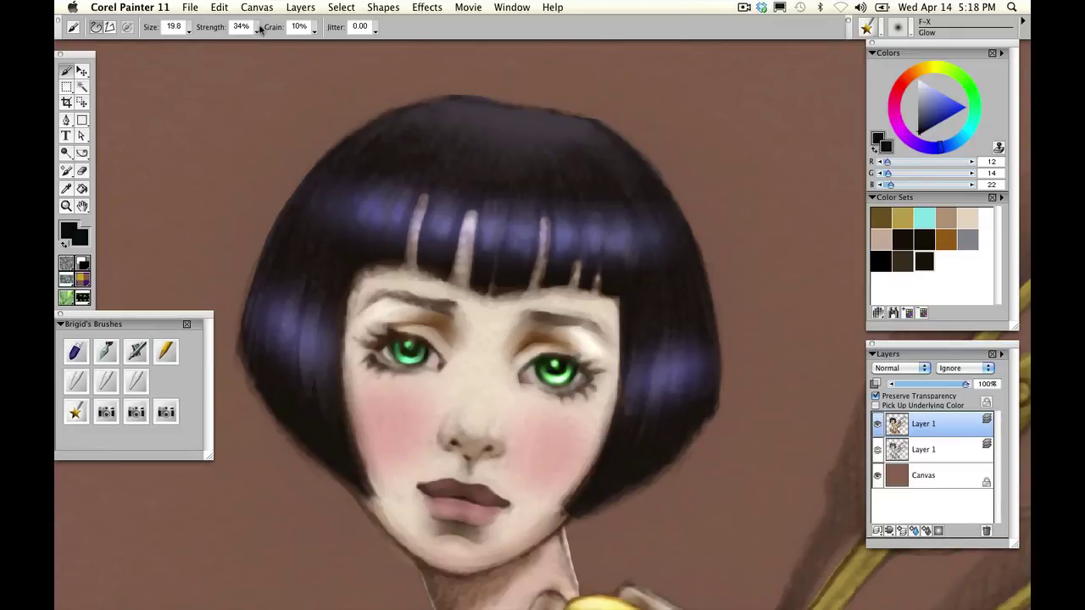
pyautogui.moveTo(258, 30); pyautogui.dragTo(266, 31)
pyautogui.moveTo(189, 32); pyautogui.dragTo(197, 31)
pyautogui.moveTo(398, 211)
pyautogui.mouseDown()
pyautogui.moveTo(400, 182)
pyautogui.moveTo(380, 230)
pyautogui.moveTo(394, 169)
pyautogui.moveTo(354, 229)
pyautogui.moveTo(434, 209)
pyautogui.moveTo(445, 238)
pyautogui.moveTo(449, 212)
pyautogui.moveTo(485, 246)
pyautogui.mouseUp()
pyautogui.moveTo(486, 198); pyautogui.dragTo(488, 182)
pyautogui.moveTo(342, 243)
pyautogui.mouseDown()
pyautogui.moveTo(330, 195)
pyautogui.moveTo(351, 179)
pyautogui.mouseUp()
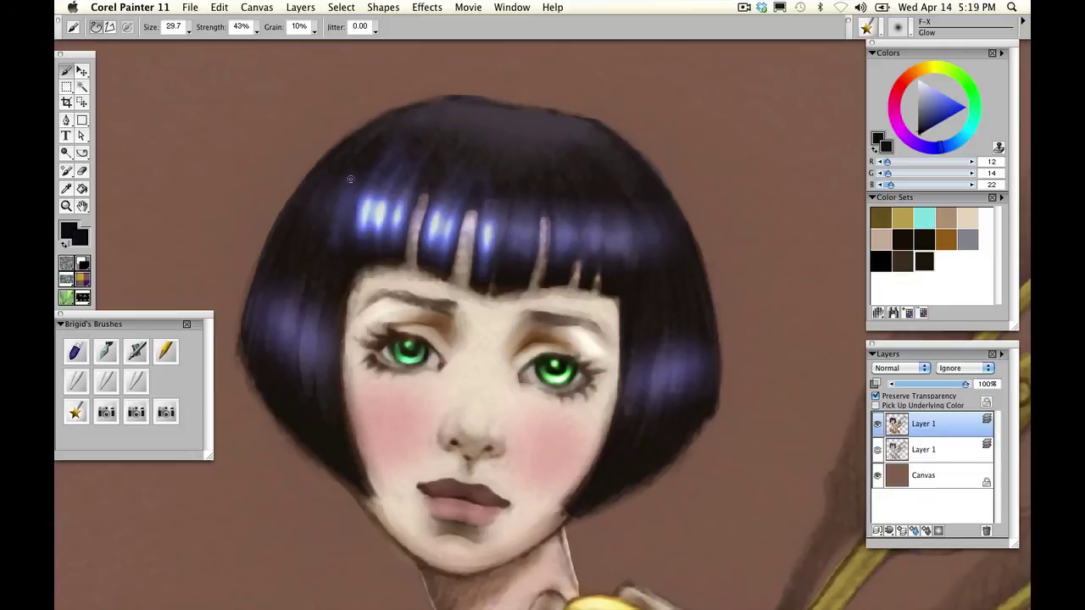
pyautogui.moveTo(326, 217)
pyautogui.mouseDown()
pyautogui.moveTo(348, 156)
pyautogui.moveTo(328, 172)
pyautogui.mouseUp()
pyautogui.moveTo(508, 258)
pyautogui.mouseDown()
pyautogui.moveTo(514, 177)
pyautogui.moveTo(509, 269)
pyautogui.mouseUp()
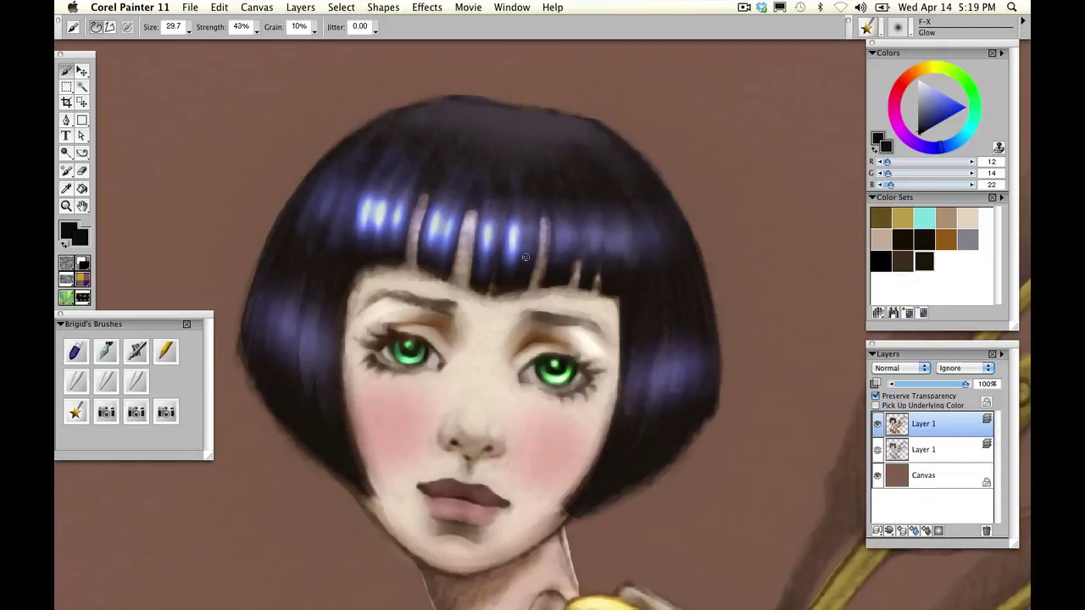
pyautogui.moveTo(532, 211); pyautogui.dragTo(522, 276)
pyautogui.moveTo(529, 232); pyautogui.dragTo(524, 272)
# - Soften the bright streaks in the fringe with the Round Oil Pastel at 5% opacity
pyautogui.click(75, 351)
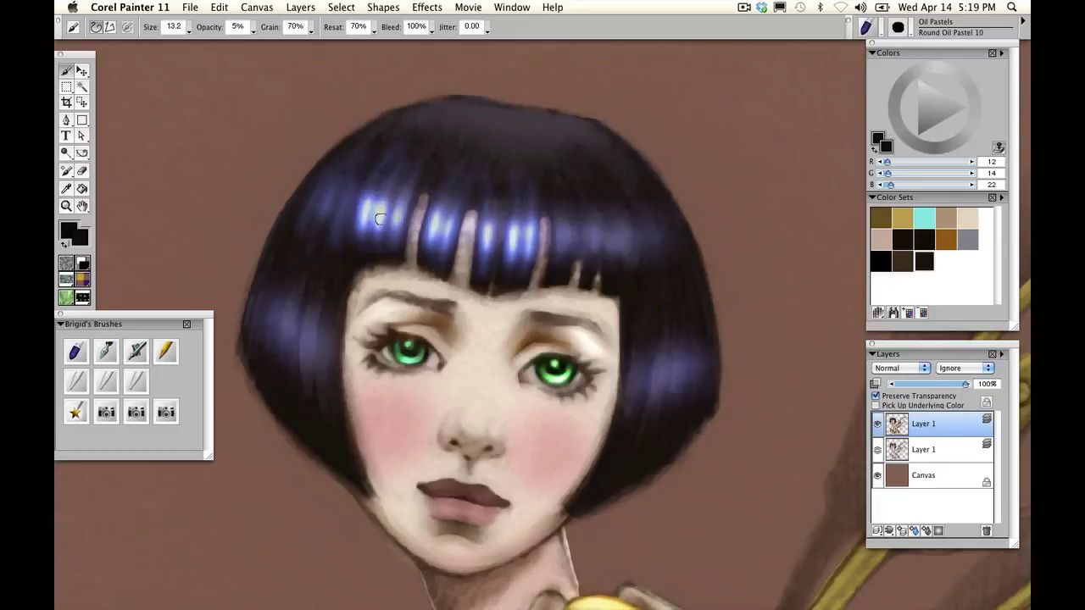
pyautogui.moveTo(379, 219); pyautogui.dragTo(360, 239)
pyautogui.moveTo(363, 190)
pyautogui.mouseDown()
pyautogui.moveTo(355, 208)
pyautogui.moveTo(364, 209)
pyautogui.mouseUp()
pyautogui.moveTo(435, 217); pyautogui.dragTo(429, 249)
pyautogui.moveTo(527, 251); pyautogui.dragTo(530, 225)
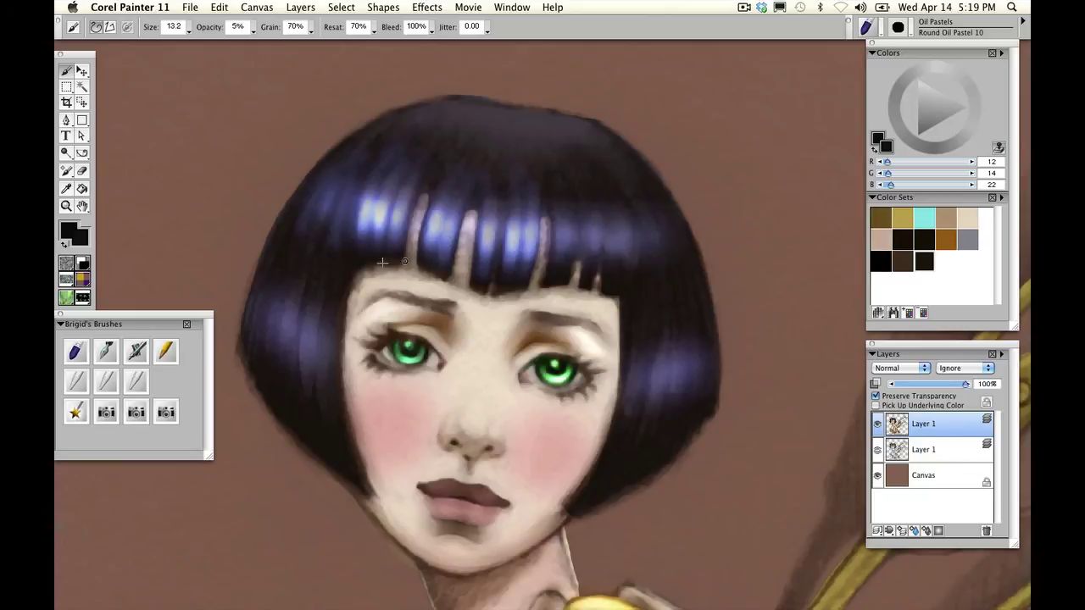
# - Extend the Glow streaks over the fringe and add bright blue strands to the hair beside the viewer's left cheek
pyautogui.click(76, 414)
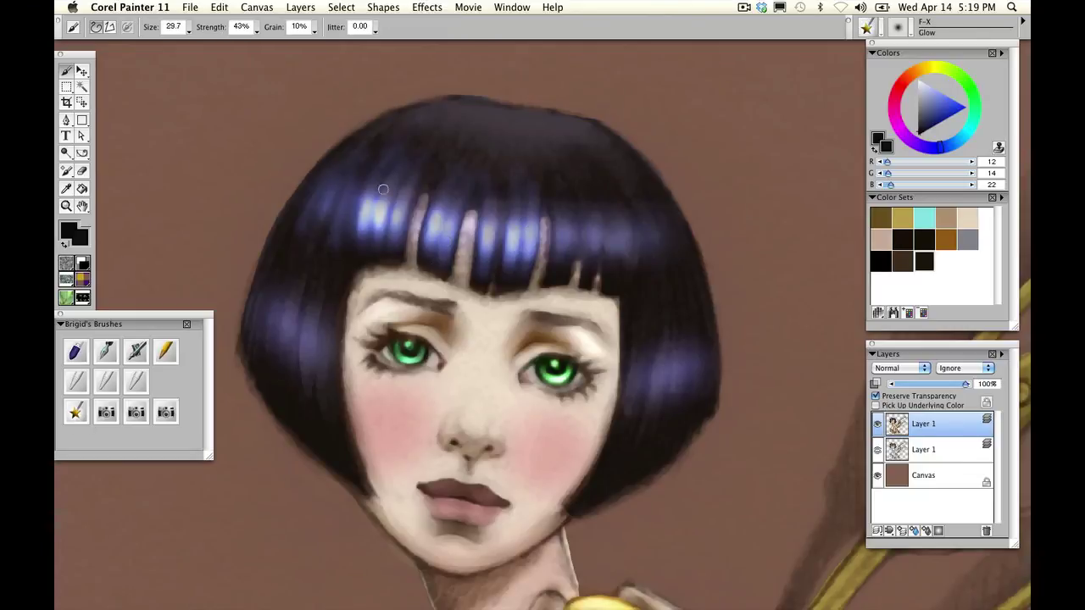
pyautogui.moveTo(379, 227)
pyautogui.mouseDown()
pyautogui.moveTo(390, 193)
pyautogui.moveTo(450, 228)
pyautogui.moveTo(491, 157)
pyautogui.mouseUp()
pyautogui.moveTo(307, 318)
pyautogui.mouseDown()
pyautogui.moveTo(306, 364)
pyautogui.moveTo(315, 295)
pyautogui.mouseUp()
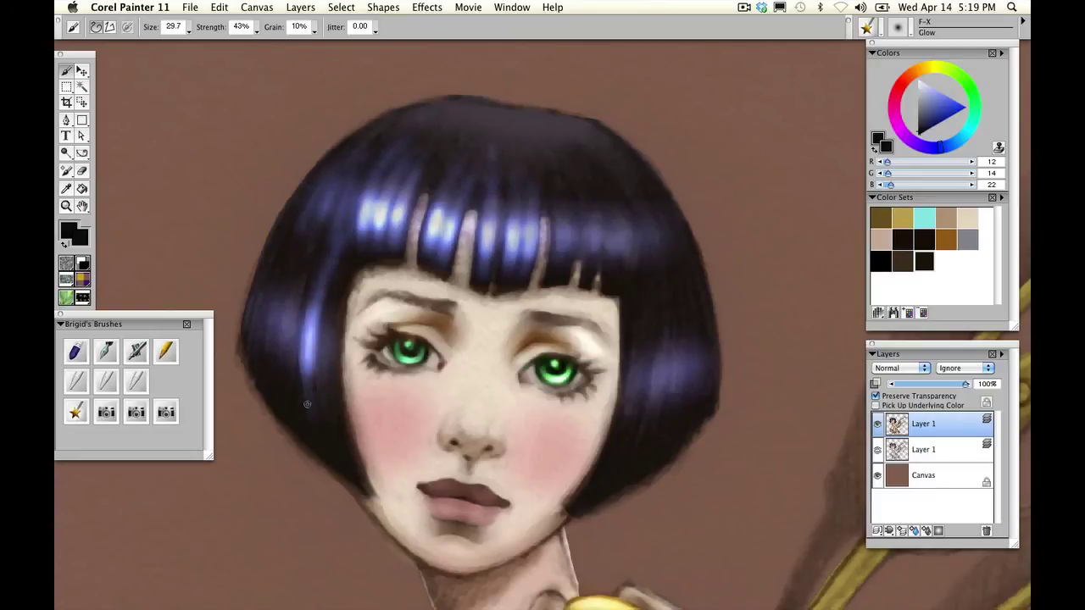
pyautogui.moveTo(295, 360); pyautogui.dragTo(295, 309)
pyautogui.moveTo(294, 381); pyautogui.dragTo(319, 254)
pyautogui.click(76, 351)
pyautogui.click(76, 412)
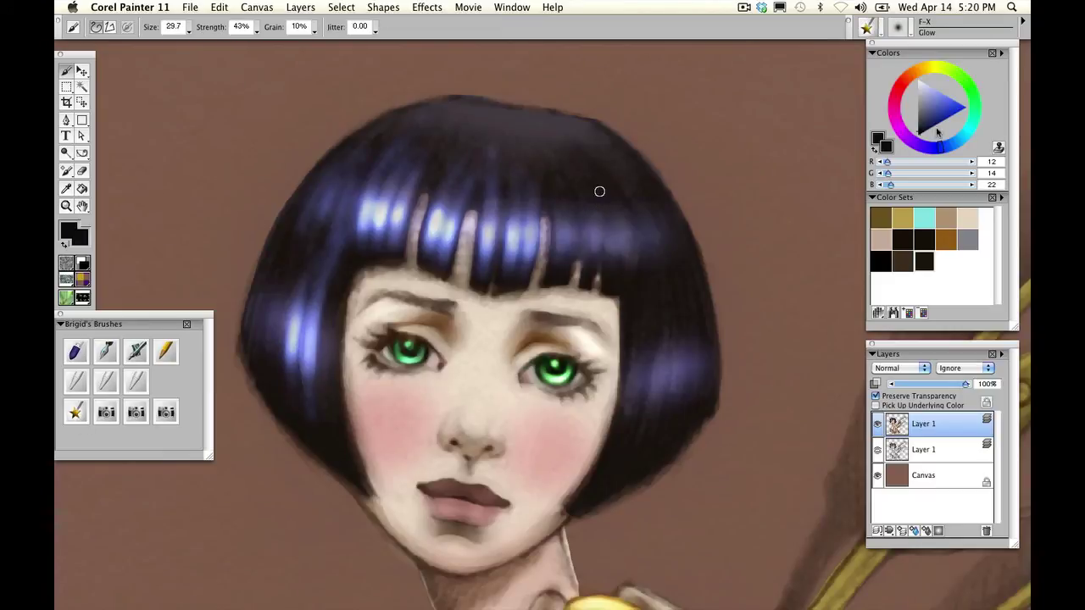
# - Paint a thin blue rim light along the hair's outer contour with the Glow brush at size 10.4, using RGB 54, 67, 146
pyautogui.moveTo(923, 136)
pyautogui.mouseDown()
pyautogui.moveTo(936, 116)
pyautogui.moveTo(920, 113)
pyautogui.mouseUp()
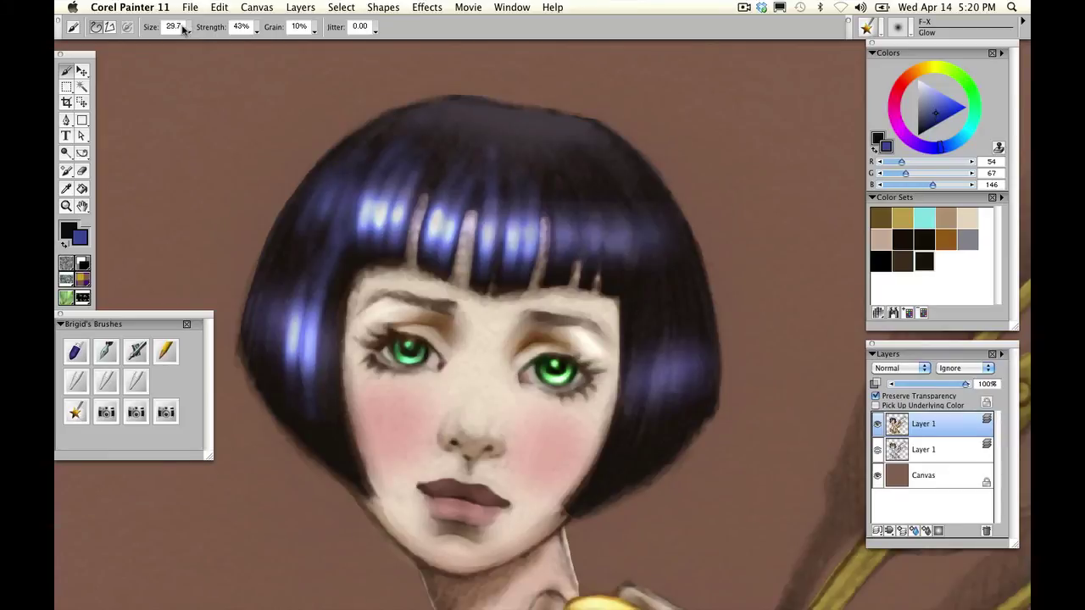
pyautogui.moveTo(183, 29); pyautogui.dragTo(172, 28)
pyautogui.moveTo(321, 162); pyautogui.dragTo(288, 209)
pyautogui.moveTo(348, 139); pyautogui.dragTo(265, 256)
pyautogui.moveTo(306, 184); pyautogui.dragTo(262, 264)
pyautogui.moveTo(285, 214)
pyautogui.mouseDown()
pyautogui.moveTo(248, 315)
pyautogui.moveTo(266, 264)
pyautogui.moveTo(334, 158)
pyautogui.moveTo(398, 111)
pyautogui.mouseUp()
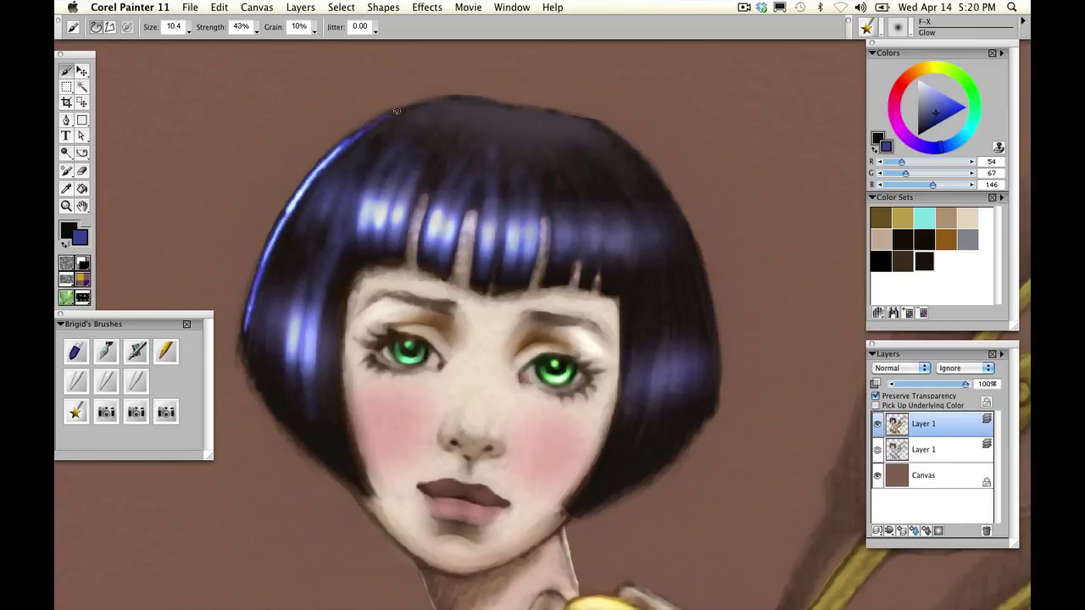
pyautogui.moveTo(332, 156)
pyautogui.mouseDown()
pyautogui.moveTo(431, 102)
pyautogui.moveTo(543, 115)
pyautogui.moveTo(441, 101)
pyautogui.moveTo(596, 125)
pyautogui.moveTo(663, 188)
pyautogui.moveTo(687, 233)
pyautogui.moveTo(720, 386)
pyautogui.mouseUp()
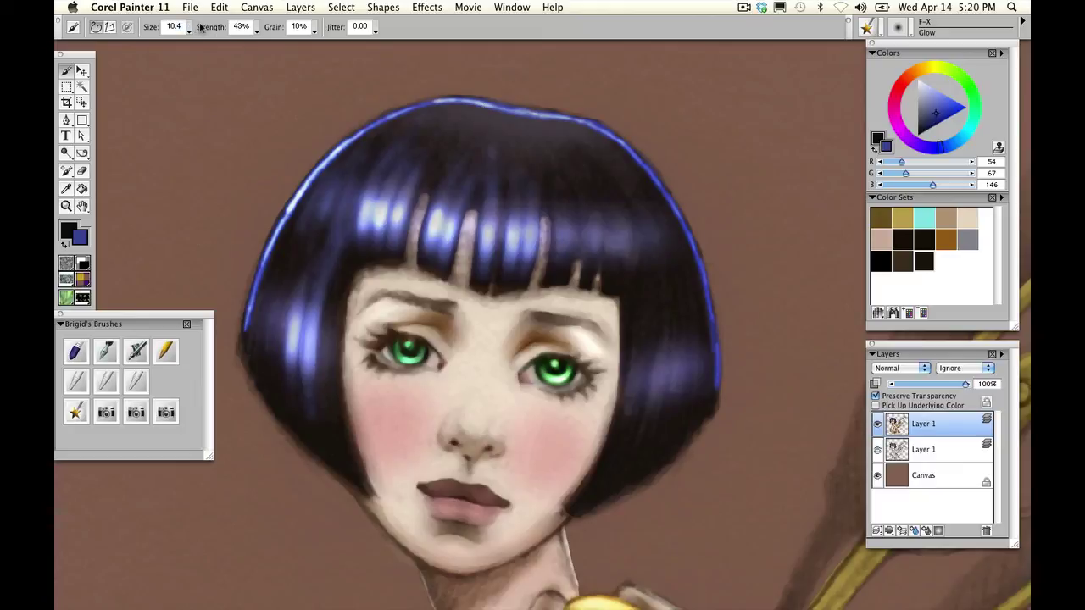
# - Enlarge the Glow brush and build up a broad, near-white highlight across the crown of the hair
pyautogui.moveTo(190, 30); pyautogui.dragTo(213, 38)
pyautogui.moveTo(495, 112); pyautogui.dragTo(422, 106)
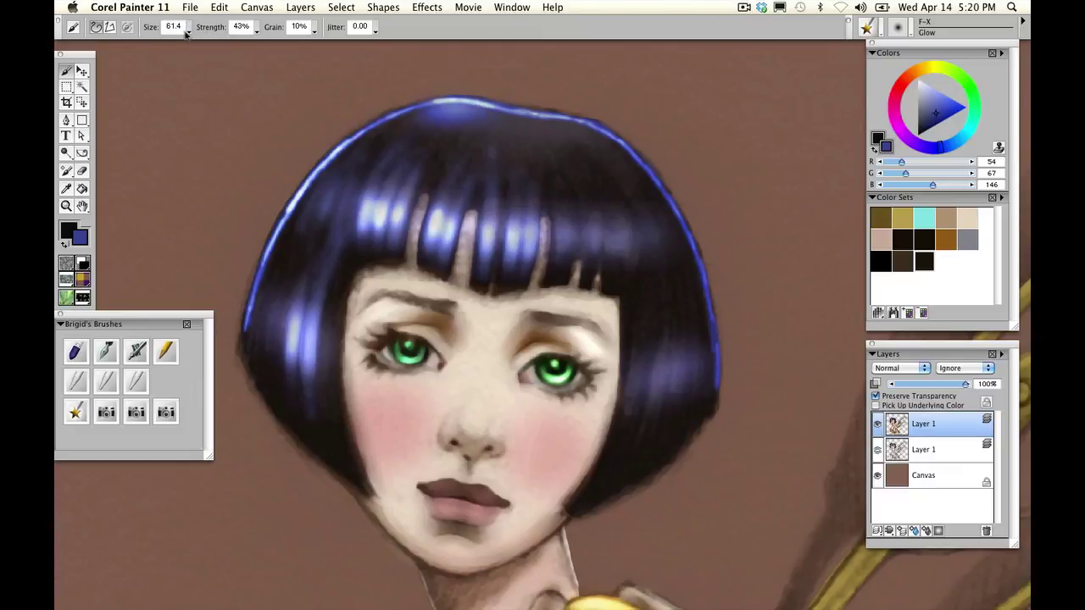
pyautogui.moveTo(180, 33)
pyautogui.mouseDown()
pyautogui.moveTo(168, 39)
pyautogui.moveTo(203, 38)
pyautogui.mouseUp()
pyautogui.moveTo(491, 111)
pyautogui.mouseDown()
pyautogui.moveTo(424, 105)
pyautogui.moveTo(617, 142)
pyautogui.moveTo(365, 114)
pyautogui.moveTo(433, 133)
pyautogui.mouseUp()
pyautogui.click(218, 7)
pyautogui.click(255, 23)
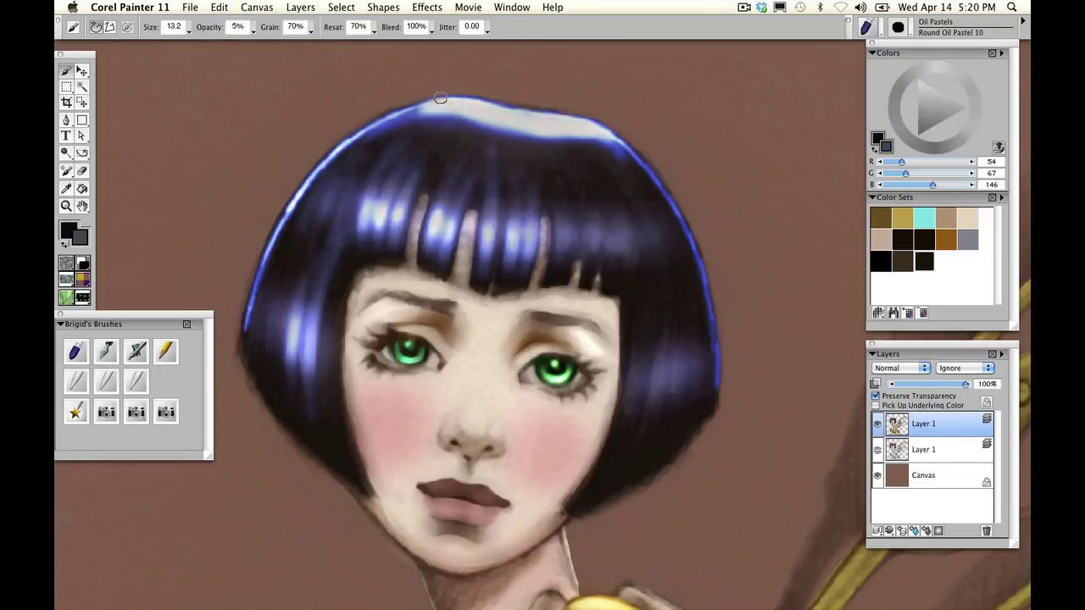
# - Turn off Preserve Transparency and blend the crown highlight and rim light into the hair with the oil pastel at 10% opacity
pyautogui.moveTo(251, 32); pyautogui.dragTo(263, 33)
pyautogui.moveTo(468, 108)
pyautogui.mouseDown()
pyautogui.moveTo(453, 111)
pyautogui.moveTo(464, 122)
pyautogui.moveTo(416, 118)
pyautogui.mouseUp()
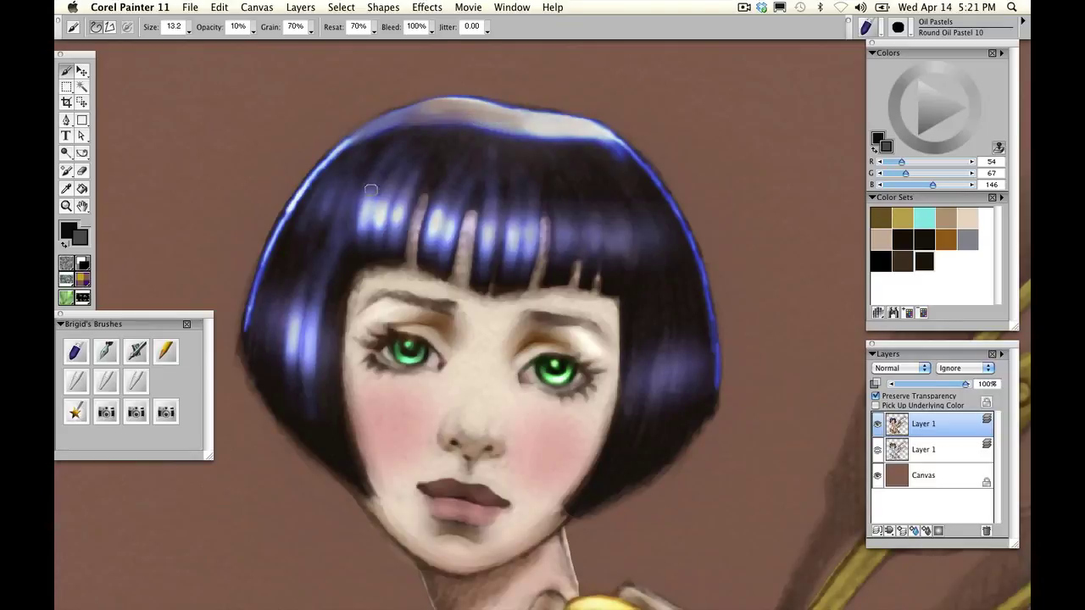
pyautogui.click(875, 396)
pyautogui.moveTo(528, 118)
pyautogui.mouseDown()
pyautogui.moveTo(415, 112)
pyautogui.moveTo(640, 165)
pyautogui.moveTo(655, 181)
pyautogui.mouseUp()
pyautogui.moveTo(488, 111)
pyautogui.mouseDown()
pyautogui.moveTo(356, 135)
pyautogui.moveTo(593, 140)
pyautogui.moveTo(617, 152)
pyautogui.moveTo(662, 222)
pyautogui.mouseUp()
pyautogui.moveTo(387, 130)
pyautogui.mouseDown()
pyautogui.moveTo(334, 160)
pyautogui.moveTo(248, 322)
pyautogui.moveTo(331, 169)
pyautogui.moveTo(429, 109)
pyautogui.moveTo(585, 144)
pyautogui.moveTo(704, 280)
pyautogui.moveTo(670, 230)
pyautogui.moveTo(481, 126)
pyautogui.mouseUp()
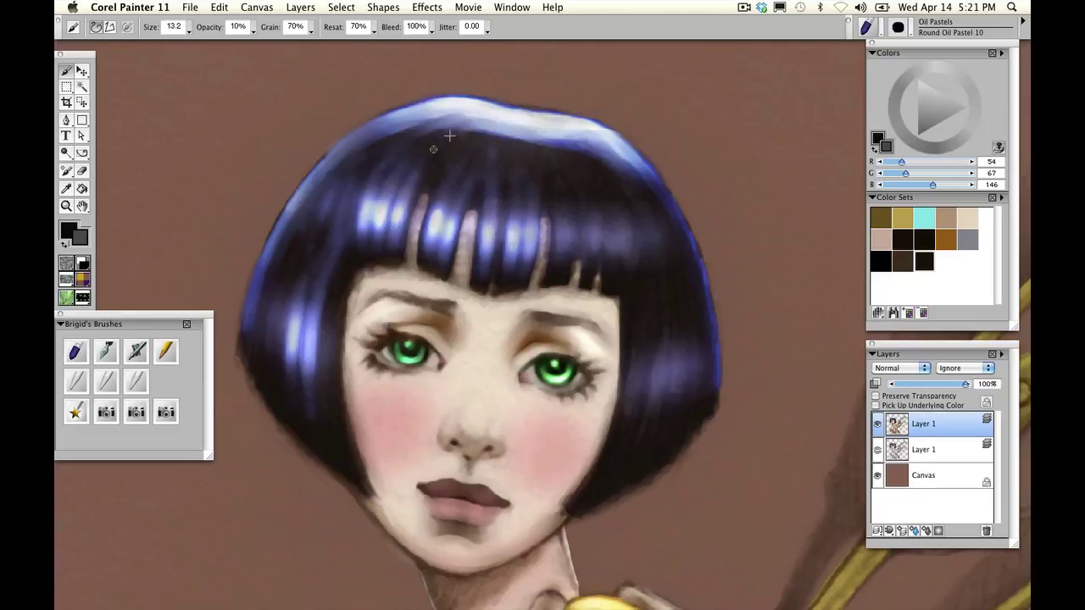
# - Pull the crown highlight down into fine strands with the Smear blender at size 10.4, and soften strands above the fringe with the oil pastel
pyautogui.click(137, 383)
pyautogui.moveTo(189, 30)
pyautogui.mouseDown()
pyautogui.moveTo(202, 31)
pyautogui.moveTo(167, 39)
pyautogui.mouseUp()
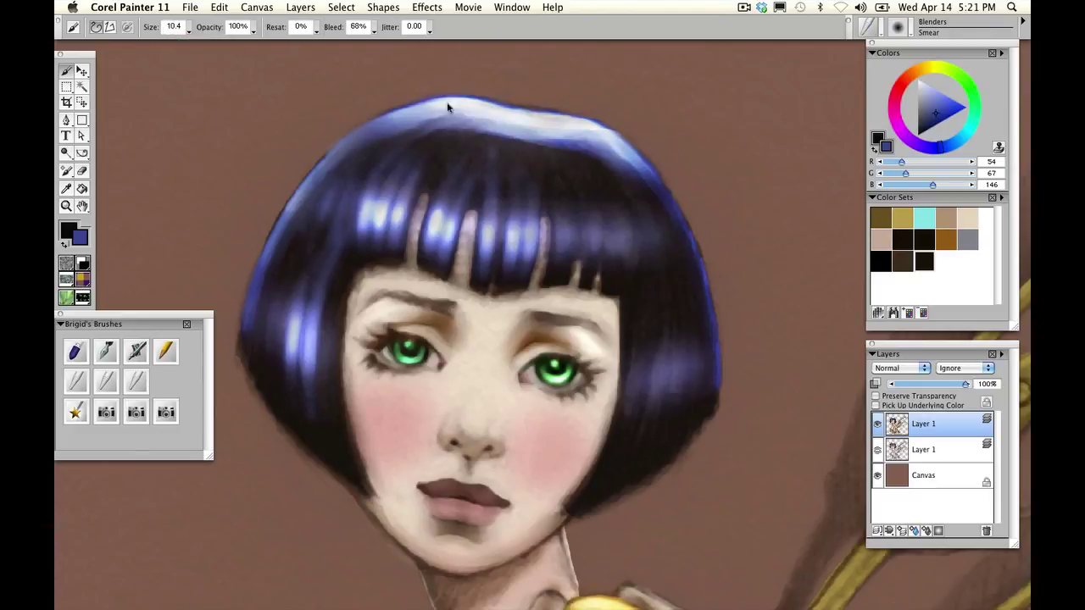
pyautogui.moveTo(454, 125)
pyautogui.mouseDown()
pyautogui.moveTo(622, 171)
pyautogui.moveTo(634, 208)
pyautogui.moveTo(447, 211)
pyautogui.moveTo(490, 233)
pyautogui.mouseUp()
pyautogui.moveTo(530, 142)
pyautogui.mouseDown()
pyautogui.moveTo(519, 250)
pyautogui.moveTo(560, 195)
pyautogui.mouseUp()
pyautogui.moveTo(585, 138); pyautogui.dragTo(605, 168)
pyautogui.moveTo(599, 141); pyautogui.dragTo(632, 183)
pyautogui.moveTo(617, 144); pyautogui.dragTo(655, 194)
pyautogui.moveTo(449, 116)
pyautogui.mouseDown()
pyautogui.moveTo(415, 141)
pyautogui.moveTo(390, 236)
pyautogui.mouseUp()
pyautogui.click(77, 352)
pyautogui.moveTo(418, 173); pyautogui.dragTo(394, 234)
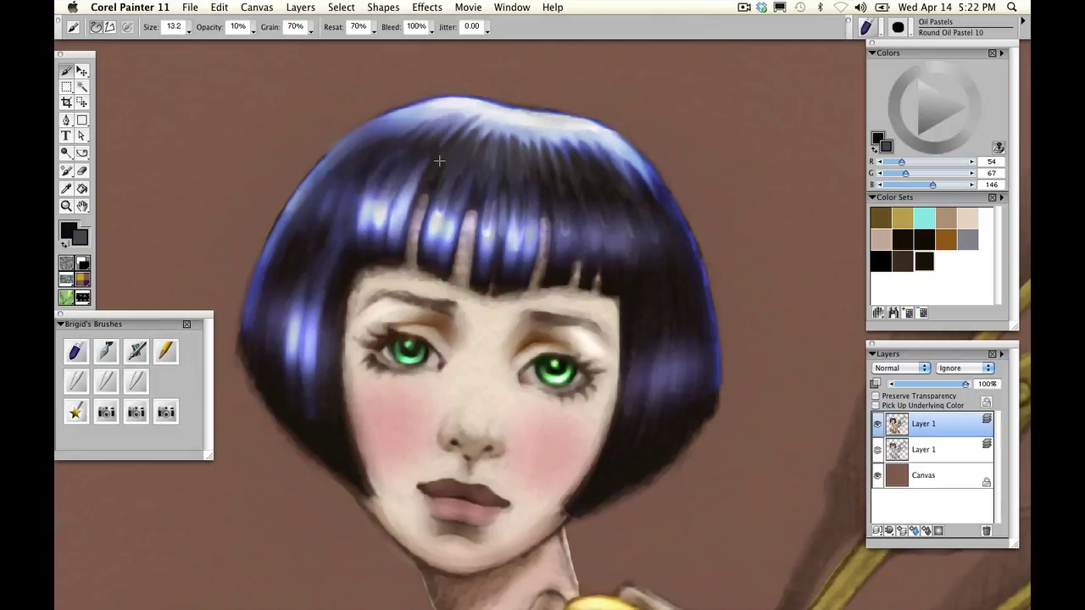